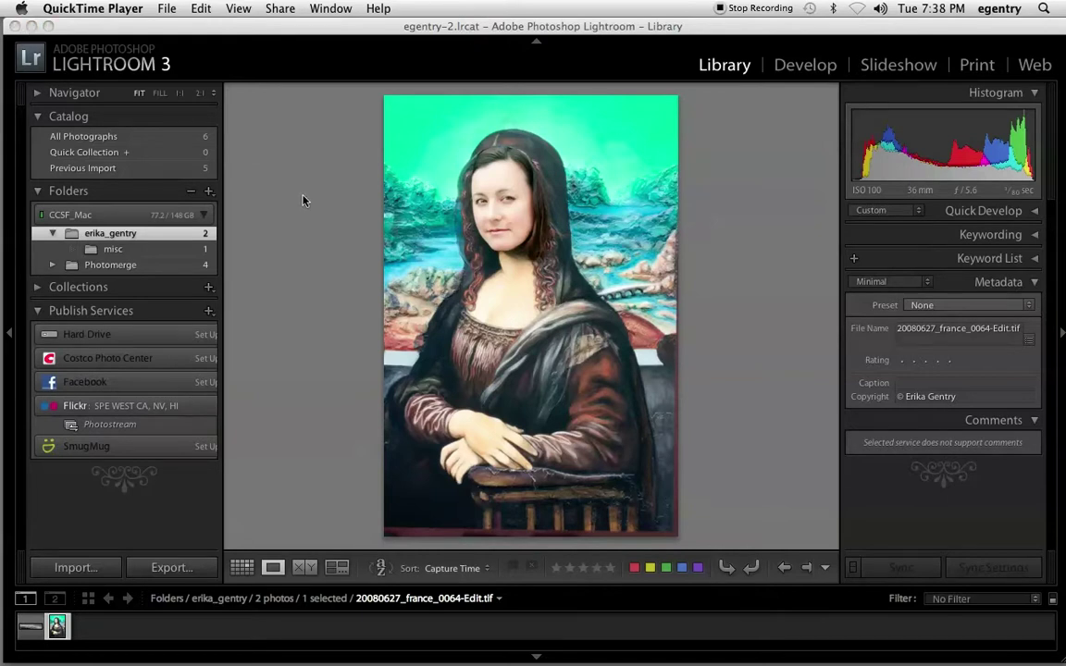
Step: Activate Lightroom so the Library module shows 20080627_france_0064-Edit.tif, the Mona Lisa-style portrait
{"action": "left_click", "coordinate": [791, 68]}
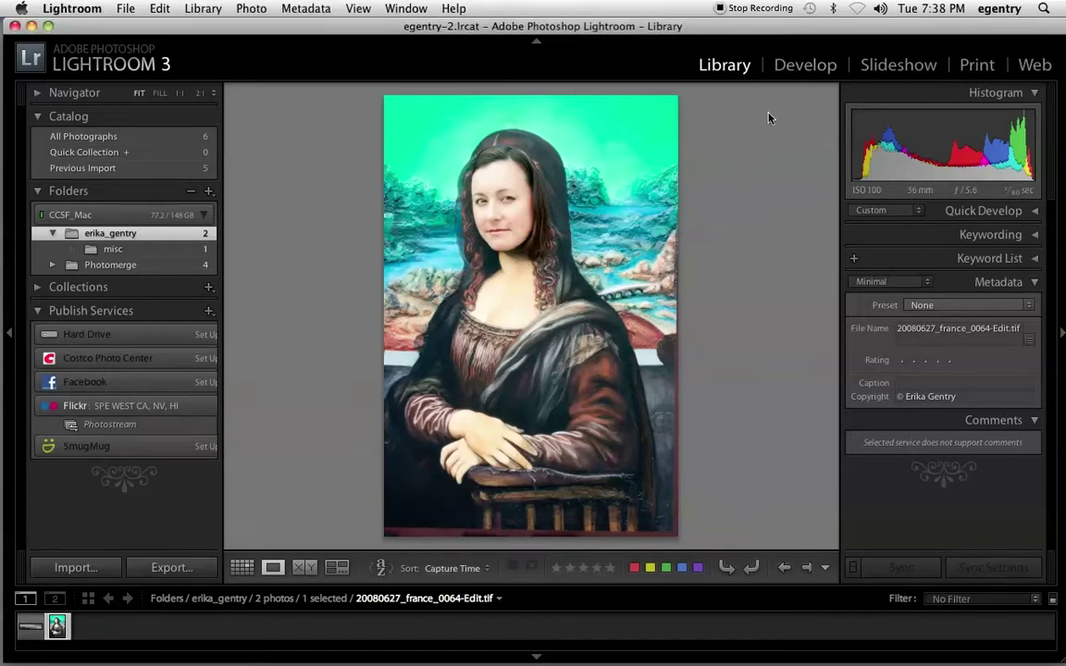
Step: In the Develop module, drag the histogram's blacks region to set Blacks to 2
{"action": "left_click", "coordinate": [803, 67]}
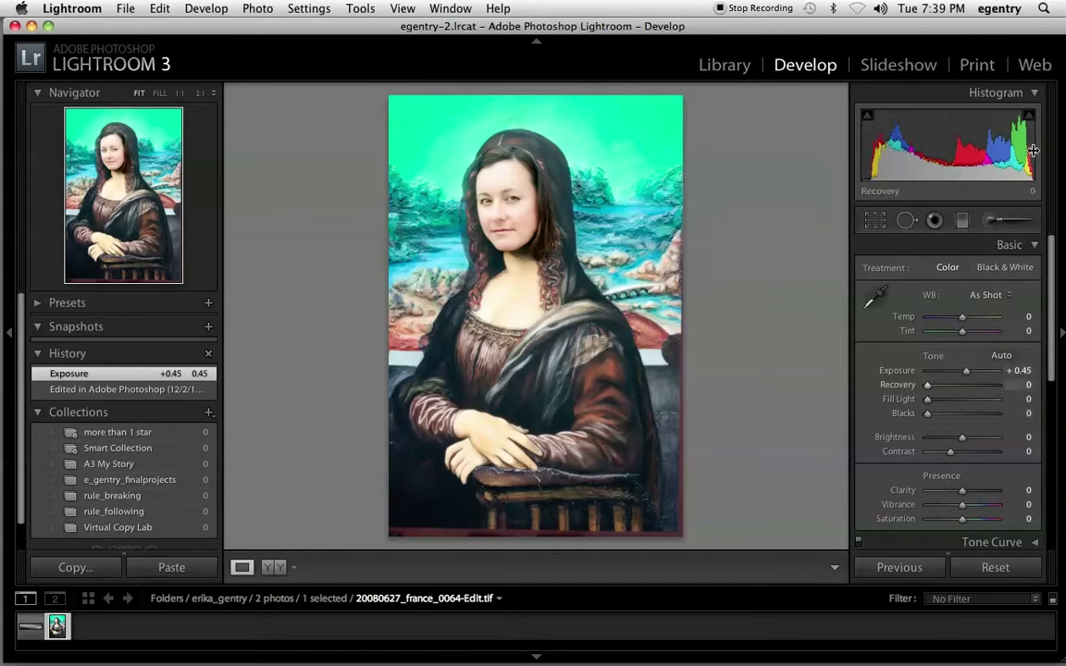
{"action": "left_click_drag", "start_coordinate": [874, 153], "coordinate": [783, 148]}
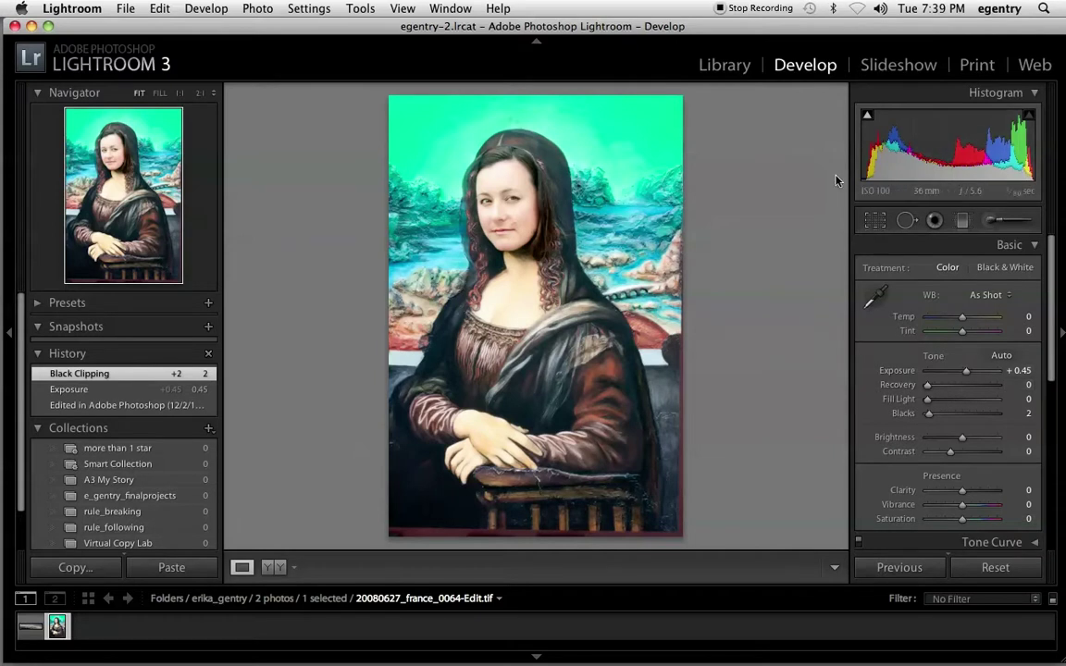
{"action": "scroll", "coordinate": [911, 259], "scroll_direction": "down", "scroll_amount": 10}
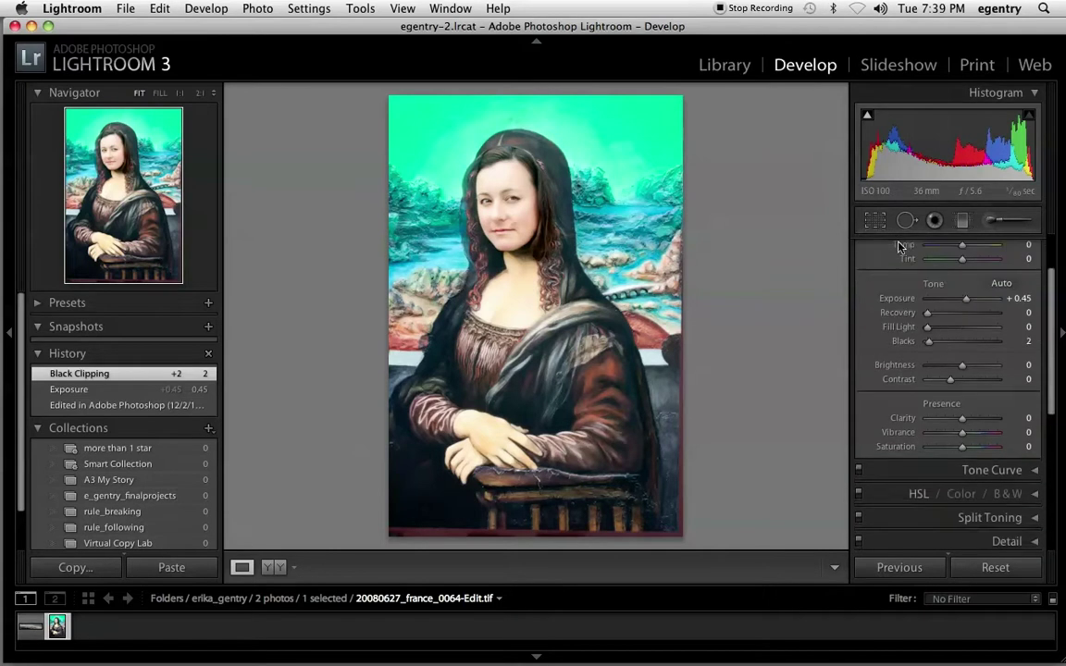
{"action": "scroll", "coordinate": [934, 400], "scroll_direction": "down", "scroll_amount": 2}
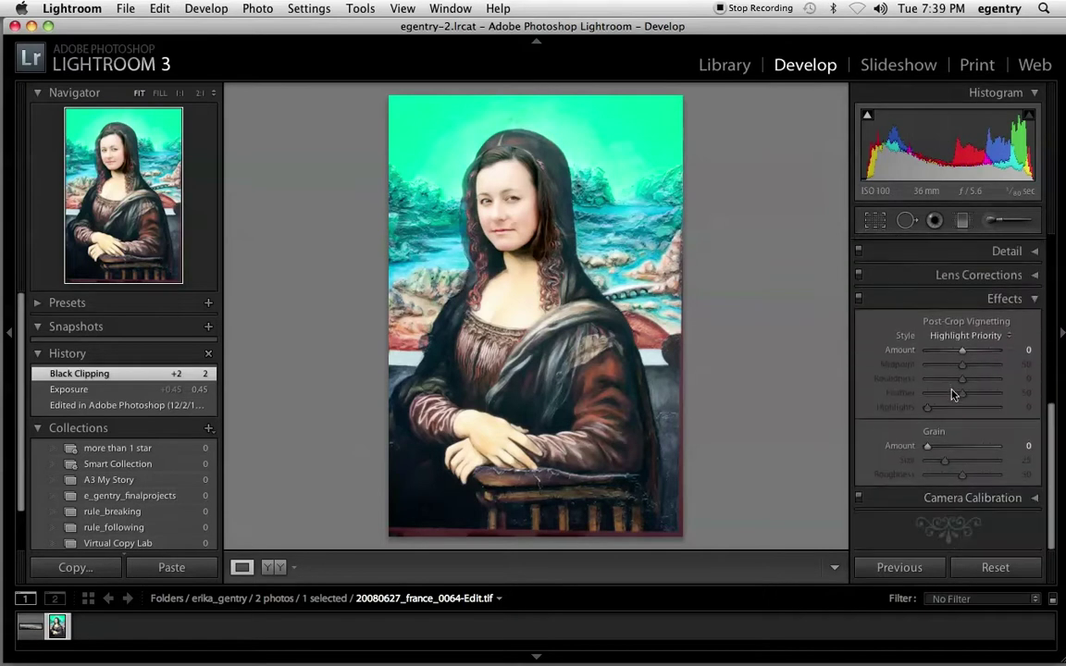
{"action": "scroll", "coordinate": [952, 392], "scroll_direction": "up", "scroll_amount": 5}
Step: In the Print module, try the (1) 8 x 10 template, then apply Maximize Size
{"action": "left_click", "coordinate": [977, 65]}
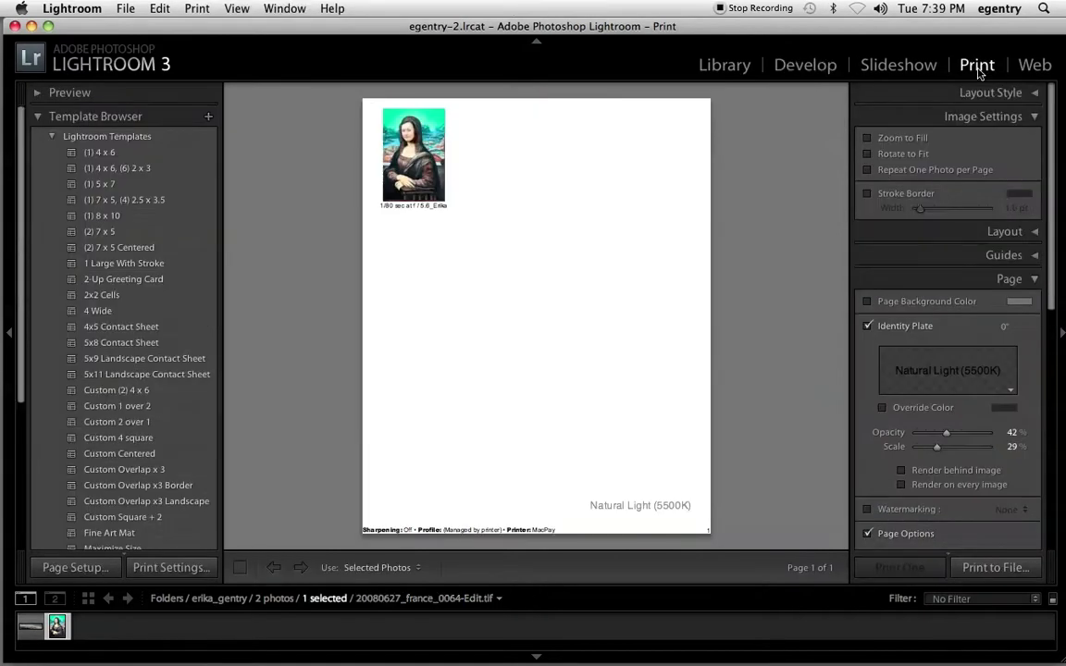
{"action": "left_click", "coordinate": [103, 216]}
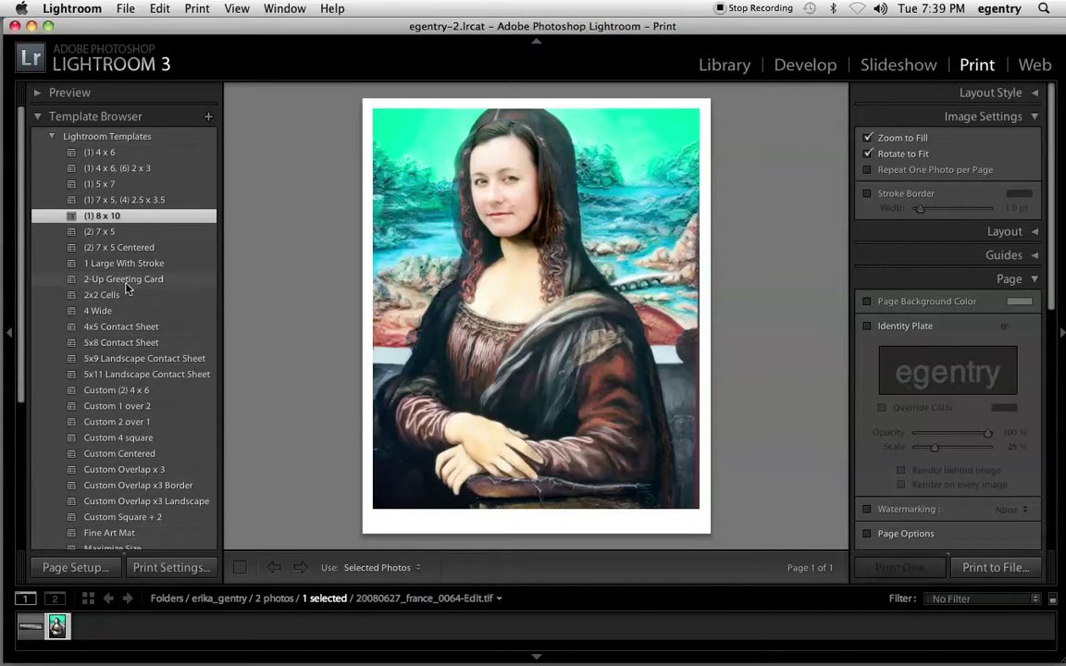
{"action": "scroll", "coordinate": [127, 276], "scroll_direction": "down", "scroll_amount": 4}
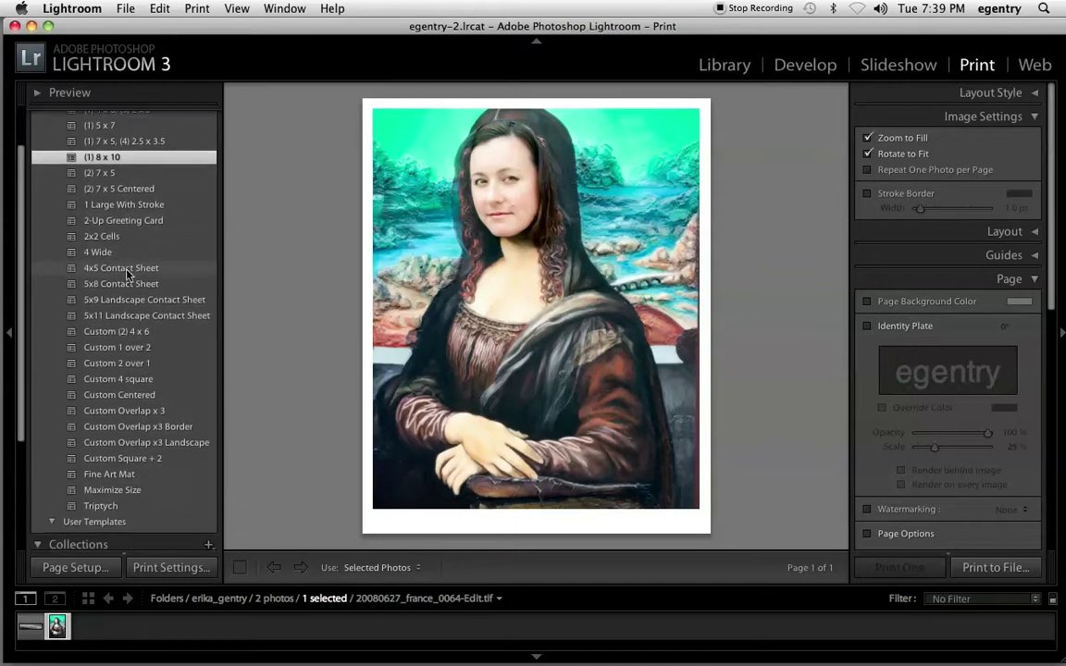
{"action": "left_click", "coordinate": [109, 486]}
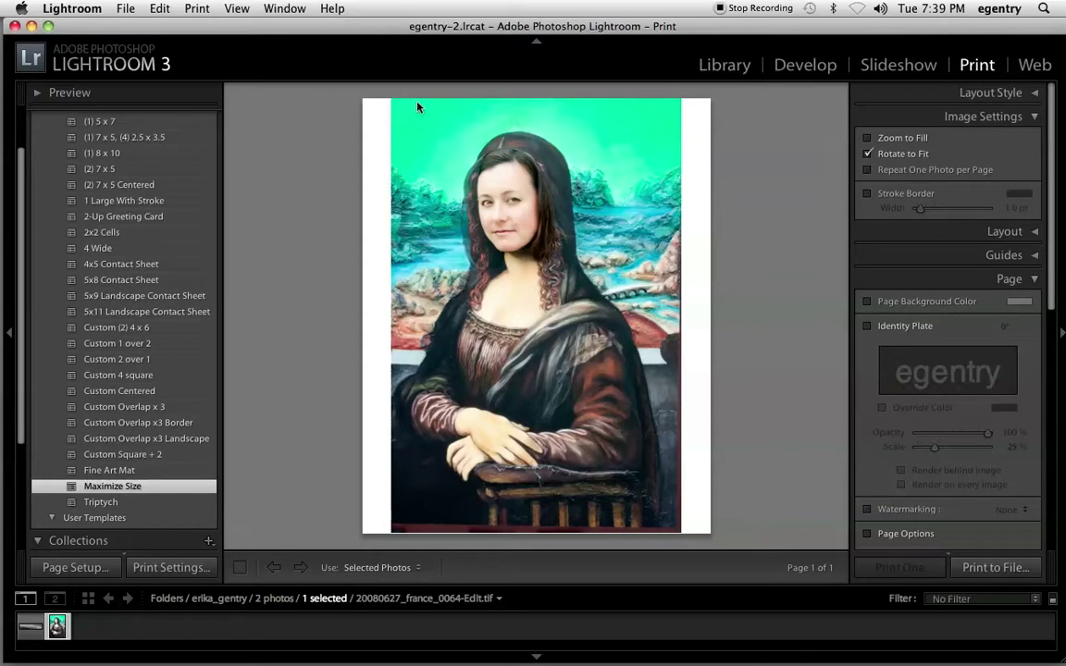
{"action": "scroll", "coordinate": [116, 457], "scroll_direction": "down", "scroll_amount": 3}
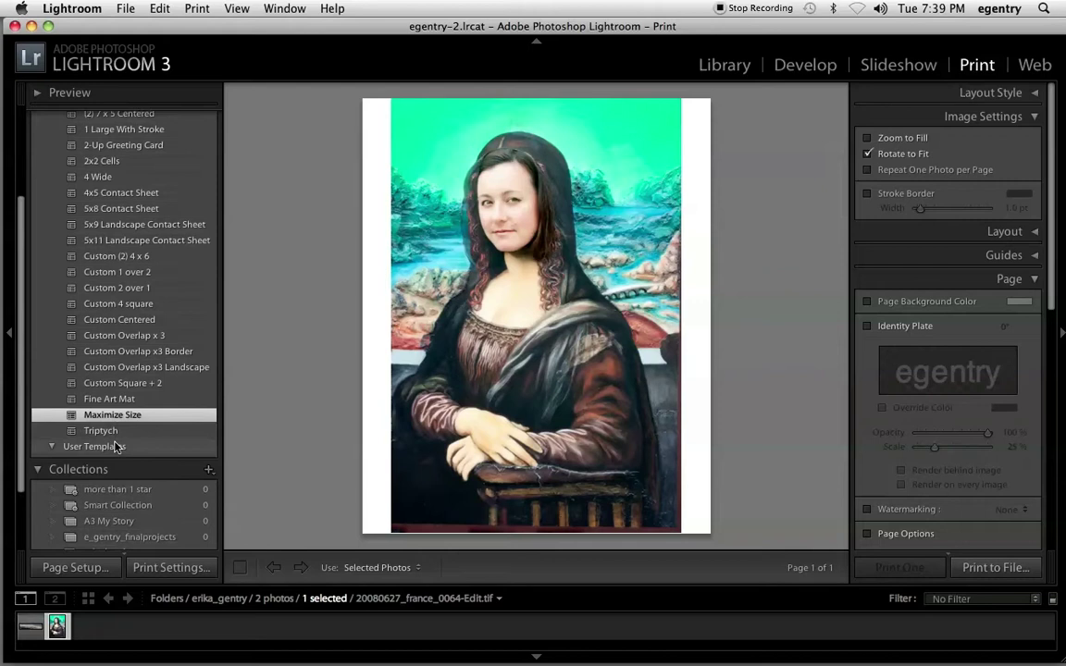
{"action": "scroll", "coordinate": [115, 447], "scroll_direction": "up", "scroll_amount": 3}
{"action": "scroll", "coordinate": [111, 426], "scroll_direction": "up", "scroll_amount": 3}
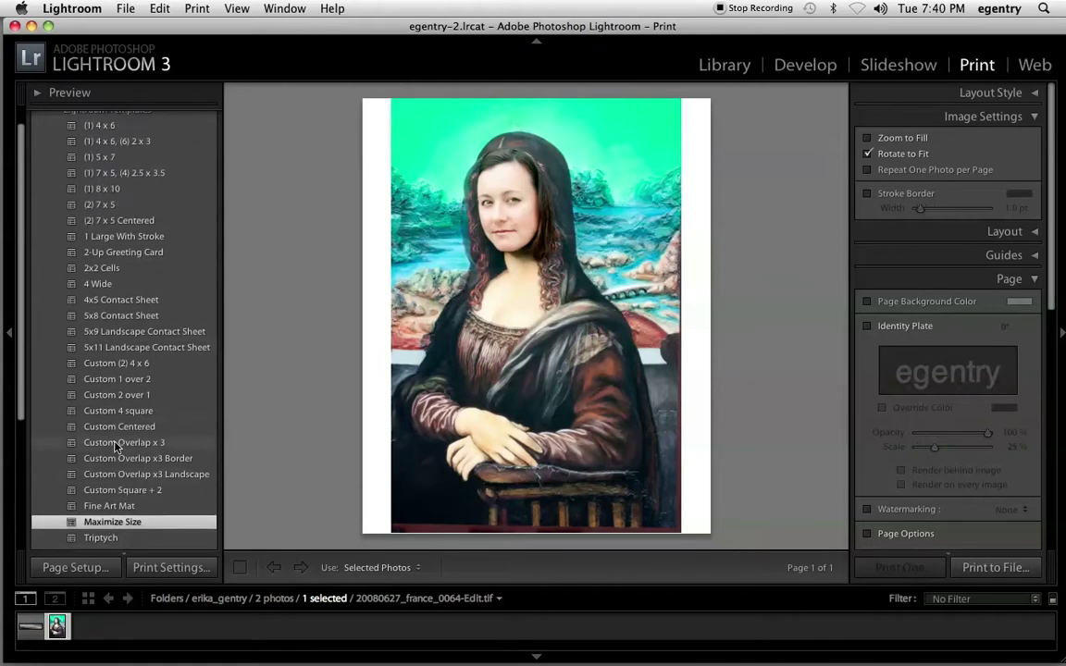
{"action": "scroll", "coordinate": [139, 444], "scroll_direction": "down", "scroll_amount": 5}
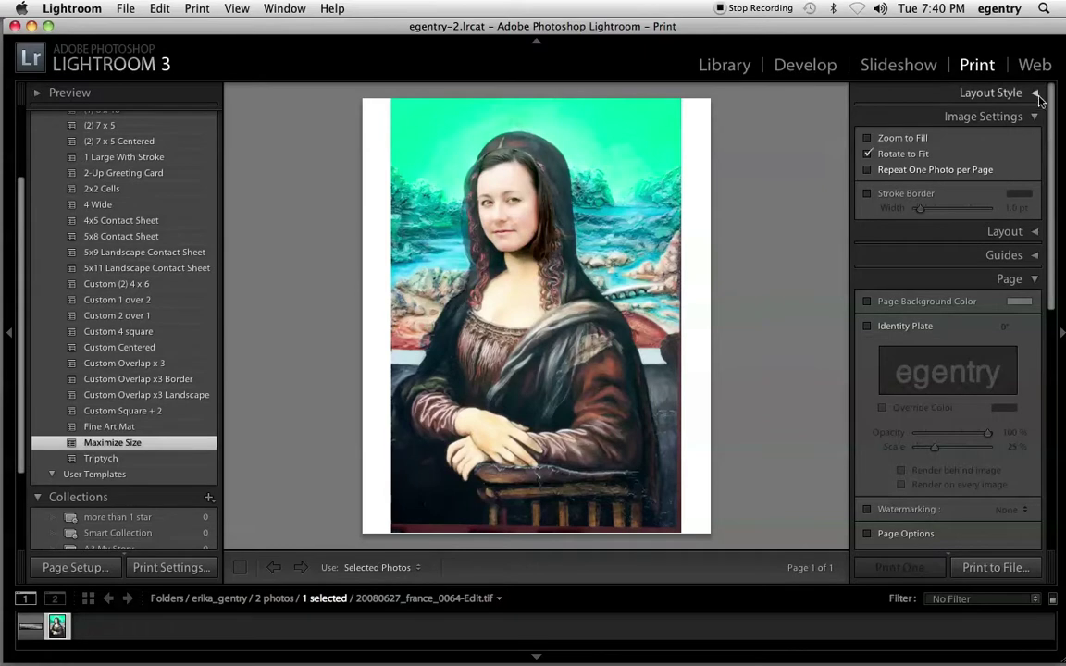
Step: Leave Stroke Border off and set 0.23 in top and bottom margins for a 9.53 x 8.00 in cell
{"action": "left_click", "coordinate": [1035, 93]}
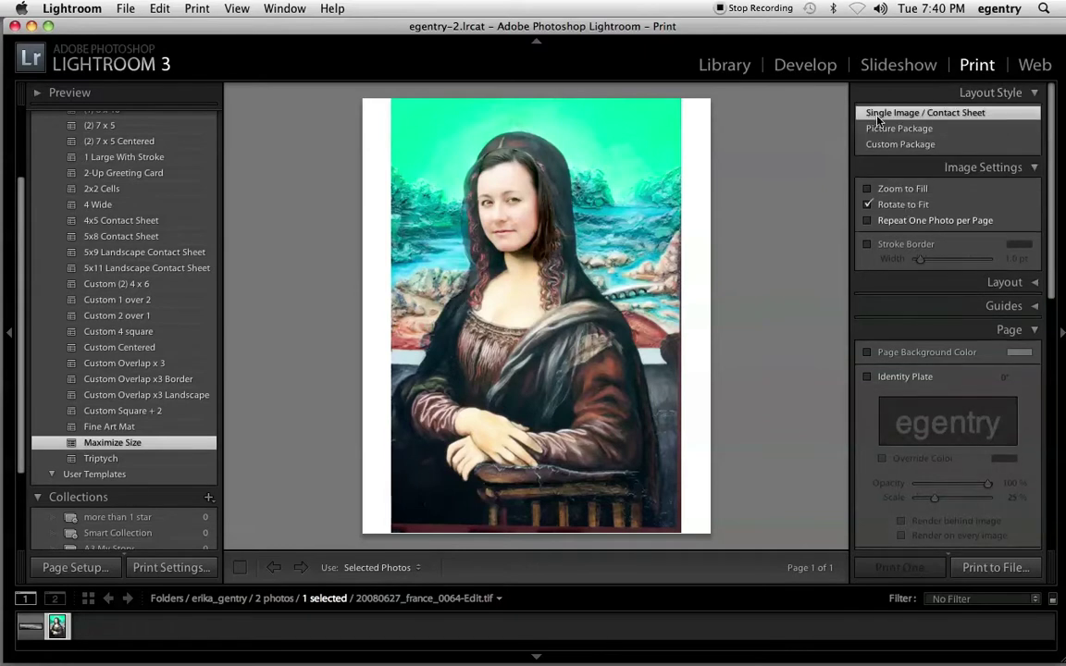
{"action": "left_click", "coordinate": [1034, 95]}
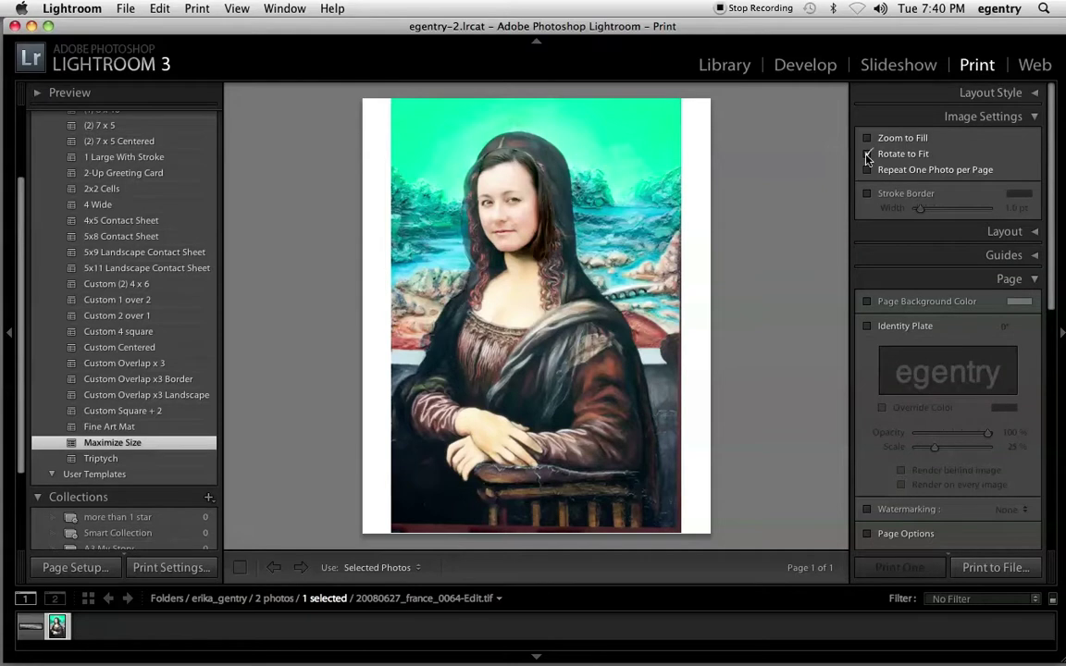
{"action": "left_click", "coordinate": [867, 194]}
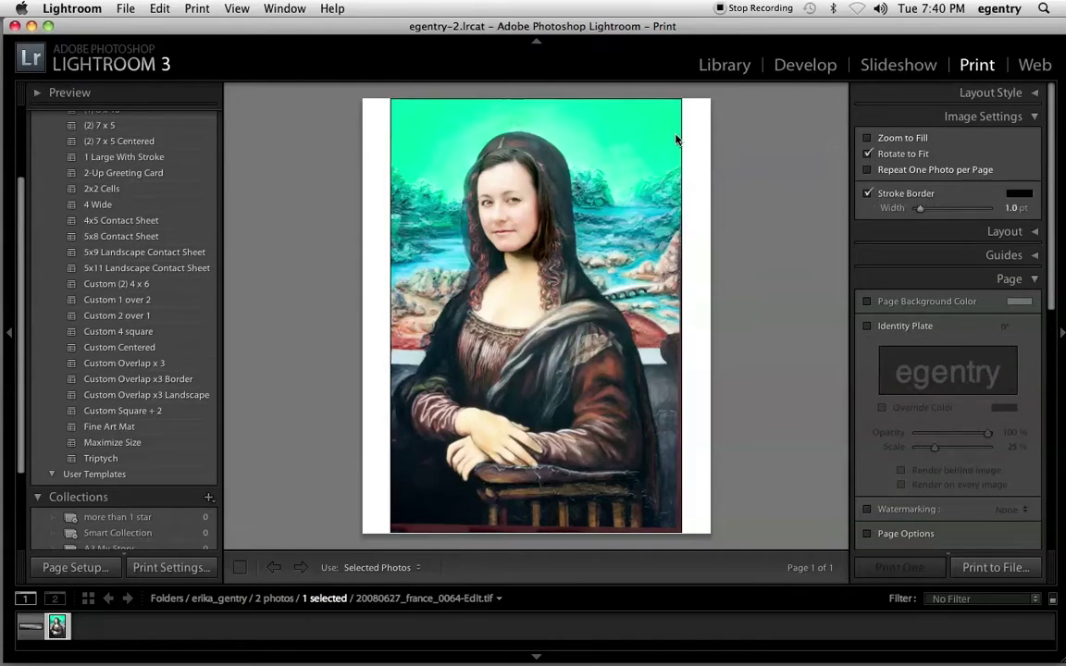
{"action": "left_click", "coordinate": [866, 195]}
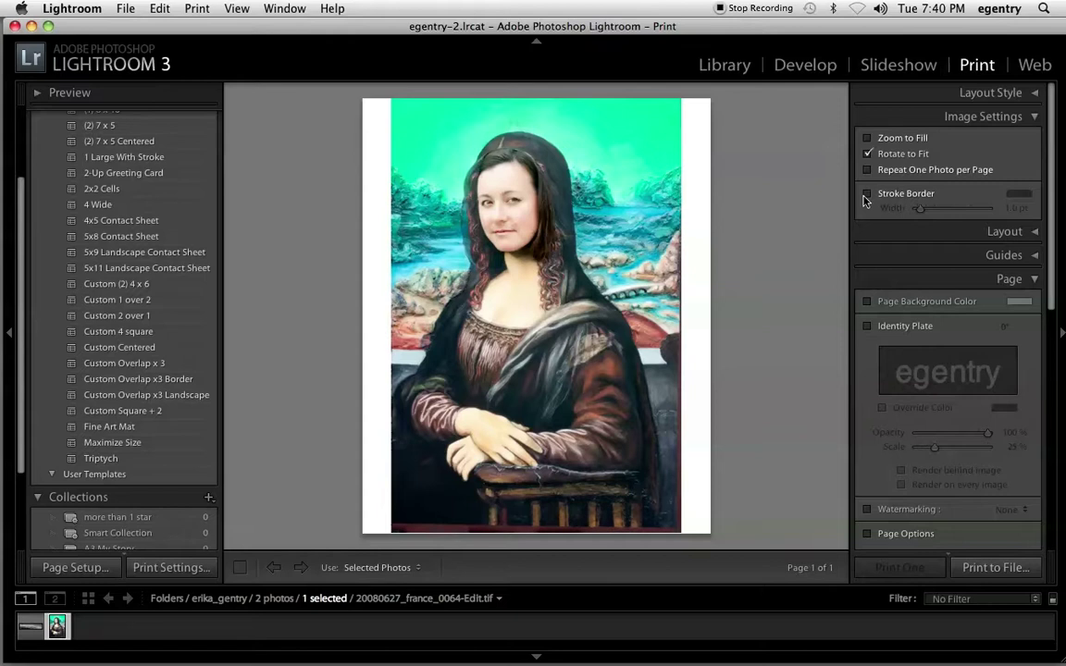
{"action": "left_click", "coordinate": [1004, 232]}
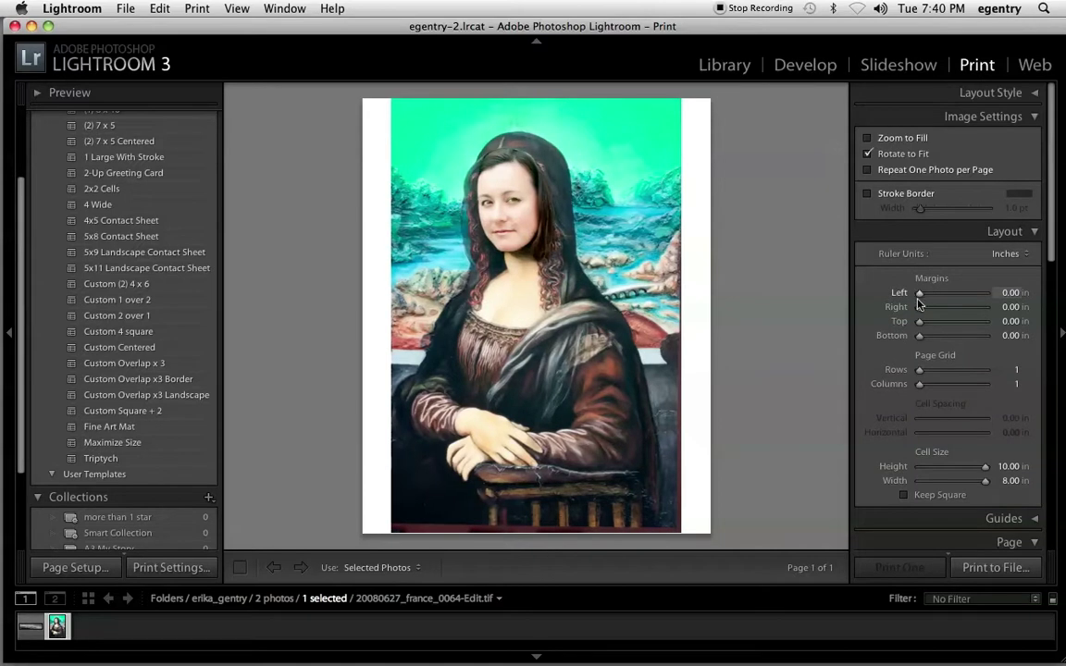
{"action": "left_click_drag", "start_coordinate": [918, 322], "coordinate": [921, 341]}
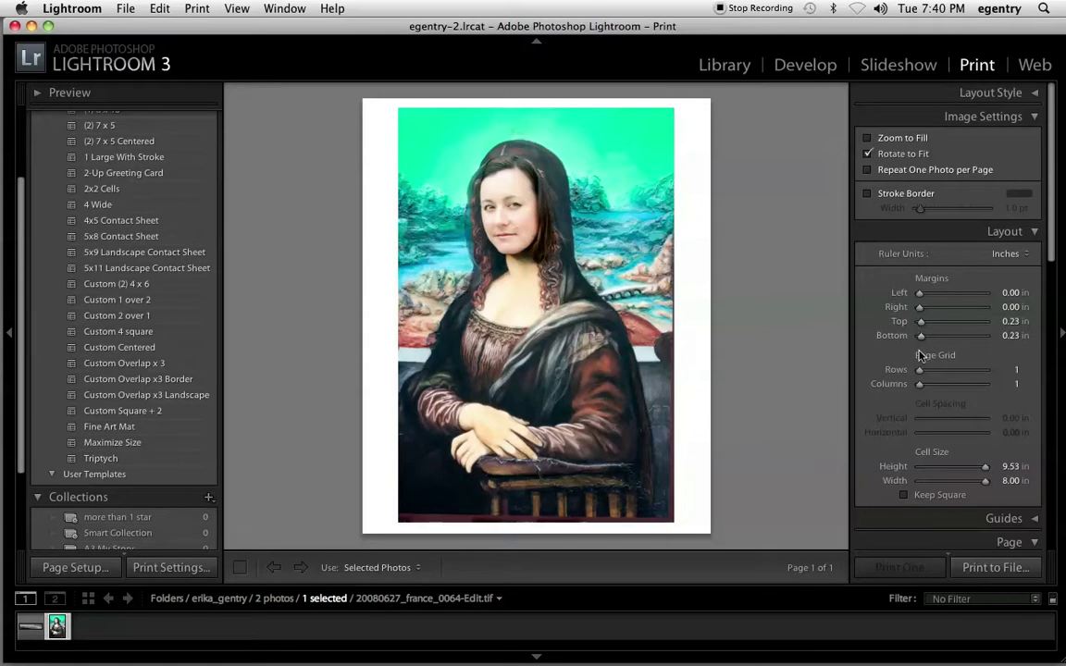
{"action": "scroll", "coordinate": [921, 354], "scroll_direction": "down", "scroll_amount": 5}
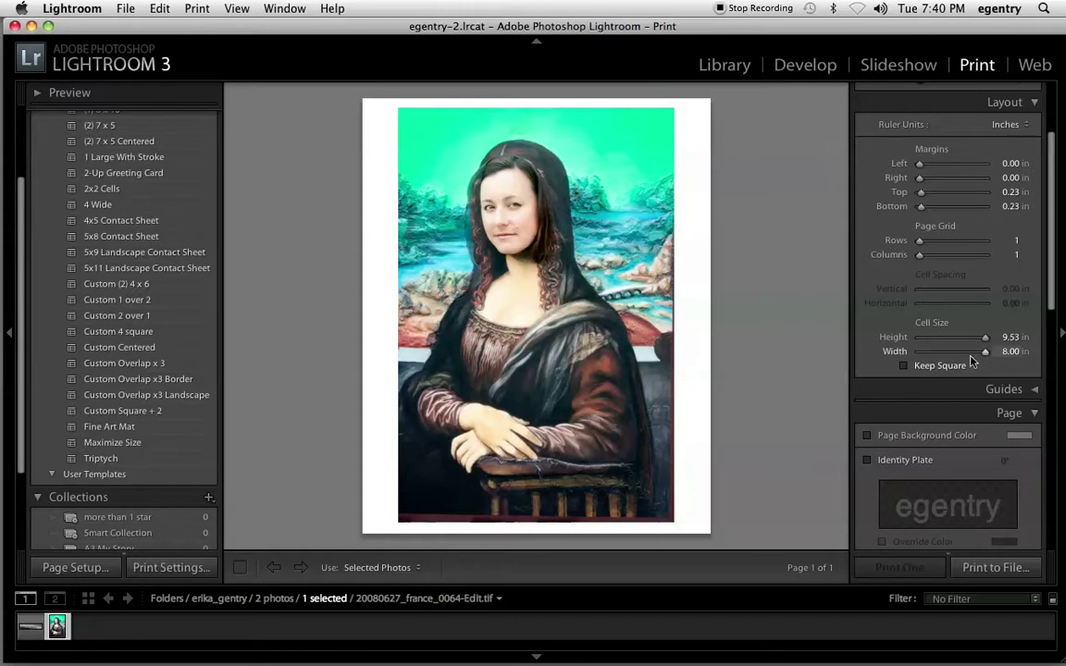
{"action": "left_click_drag", "start_coordinate": [982, 354], "coordinate": [980, 356]}
Step: Collapse the Layout panel and leave Identity Plate and Watermarking turned off
{"action": "scroll", "coordinate": [962, 346], "scroll_direction": "down", "scroll_amount": 5}
{"action": "scroll", "coordinate": [962, 349], "scroll_direction": "up", "scroll_amount": 2}
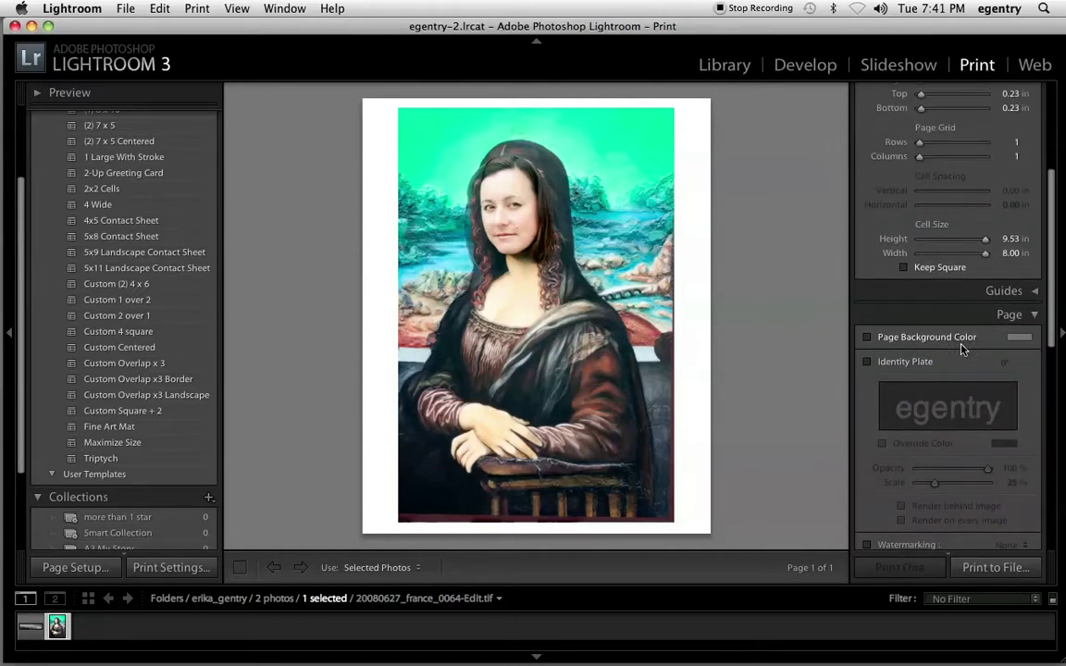
{"action": "scroll", "coordinate": [1013, 242], "scroll_direction": "up", "scroll_amount": 6}
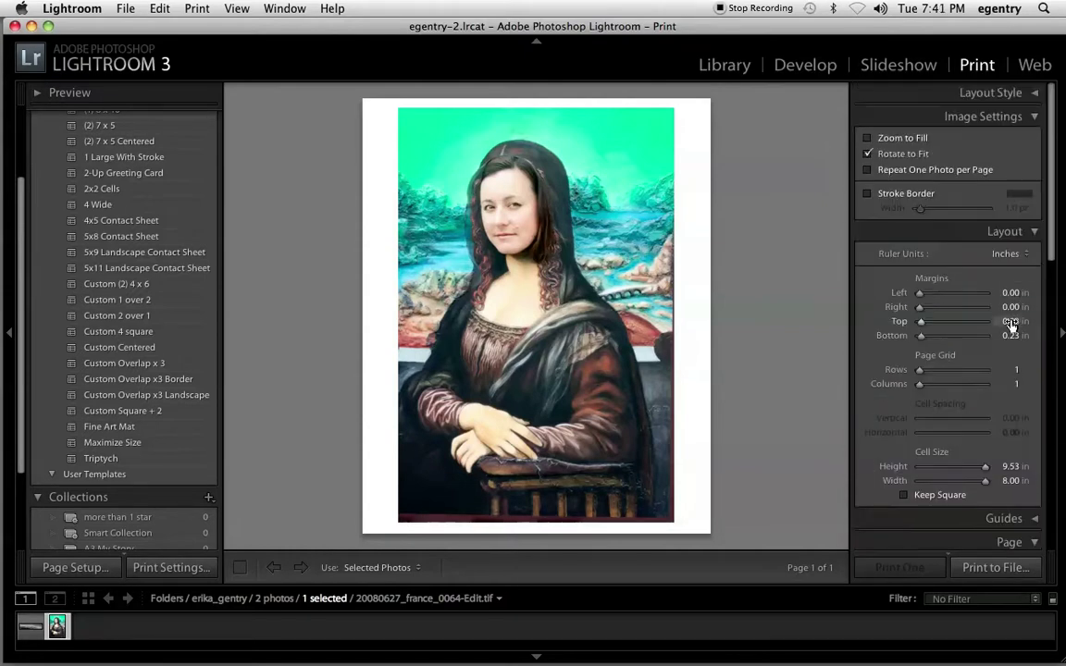
{"action": "left_click", "coordinate": [1022, 231]}
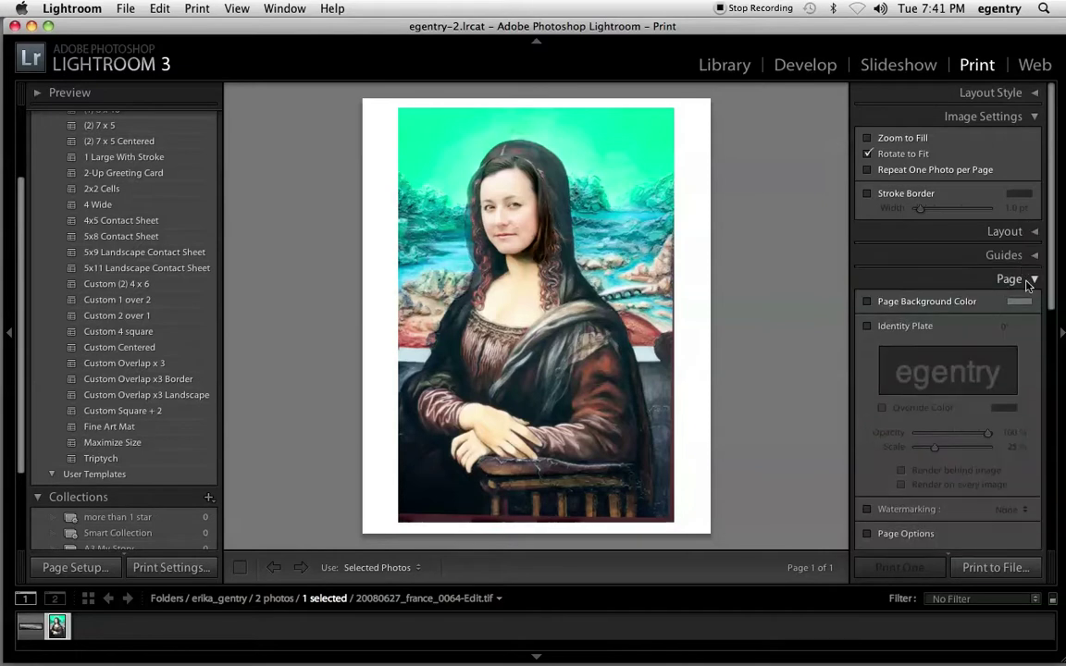
{"action": "scroll", "coordinate": [1026, 284], "scroll_direction": "down", "scroll_amount": 4}
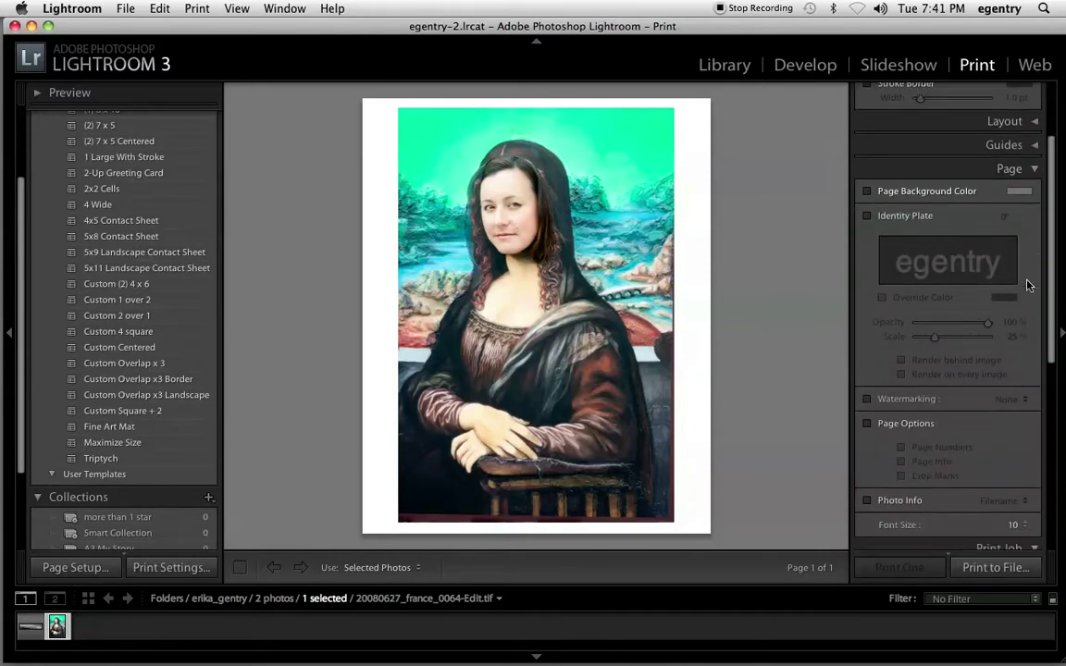
{"action": "left_click", "coordinate": [866, 217]}
{"action": "left_click", "coordinate": [867, 217]}
{"action": "scroll", "coordinate": [866, 315], "scroll_direction": "down", "scroll_amount": 2}
{"action": "left_click", "coordinate": [867, 339]}
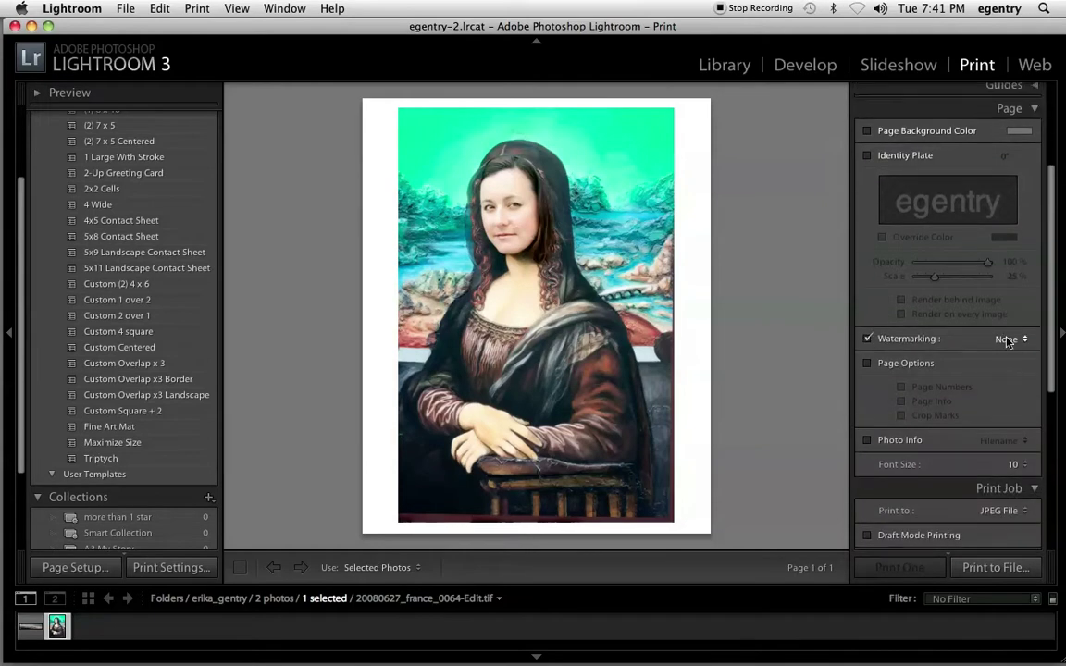
{"action": "left_click", "coordinate": [1006, 339]}
{"action": "left_click", "coordinate": [867, 338]}
{"action": "scroll", "coordinate": [885, 368], "scroll_direction": "down", "scroll_amount": 4}
Step: Enable the Photo Info caption and set it to show Exposure
{"action": "left_click", "coordinate": [867, 306]}
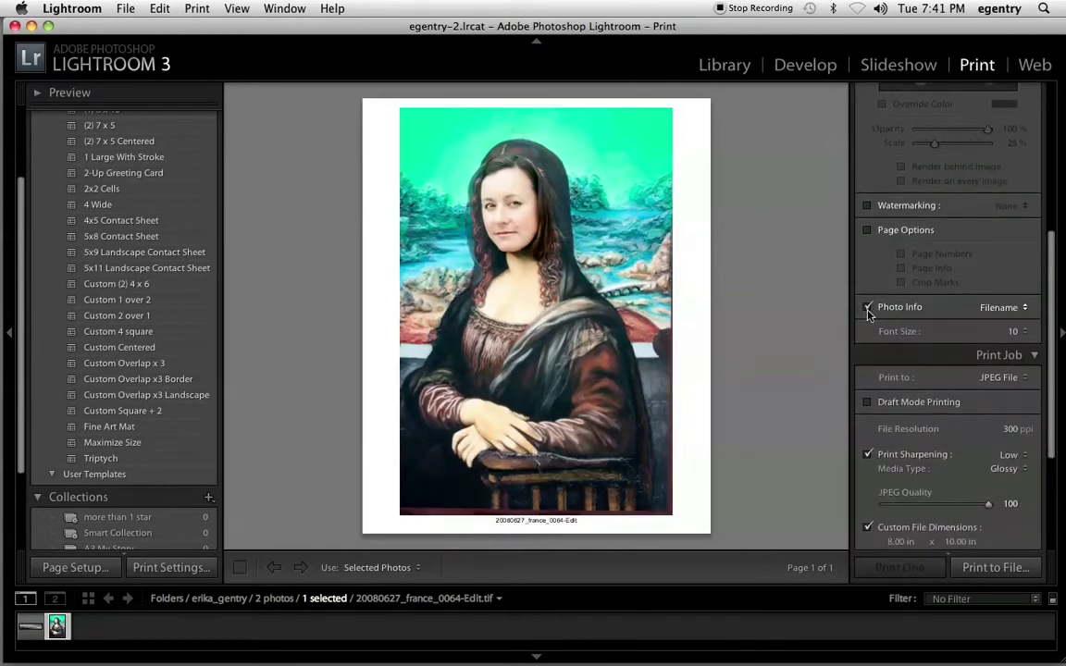
{"action": "left_click", "coordinate": [994, 306]}
{"action": "left_click", "coordinate": [992, 294]}
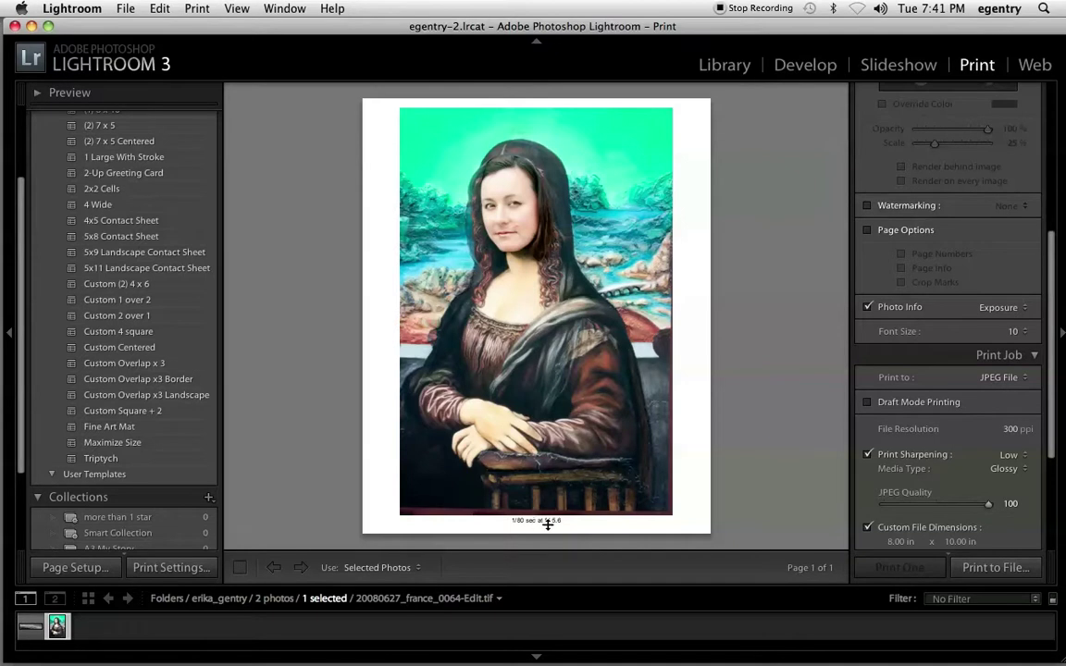
{"action": "scroll", "coordinate": [943, 429], "scroll_direction": "down", "scroll_amount": 4}
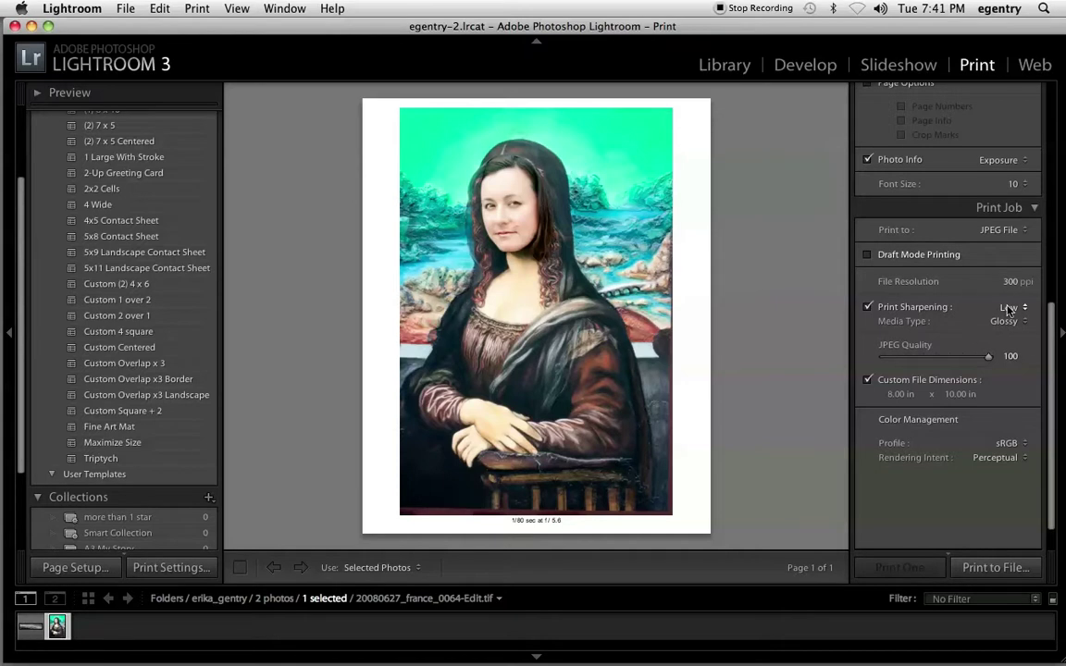
Step: Set Print Sharpening to Standard, keep Media Type Glossy, and set JPEG Quality to 80
{"action": "left_click", "coordinate": [1007, 308]}
{"action": "left_click", "coordinate": [1010, 318]}
{"action": "left_click", "coordinate": [1008, 321]}
{"action": "left_click", "coordinate": [1014, 320]}
{"action": "left_click", "coordinate": [1011, 356]}
{"action": "type", "text": "80"}
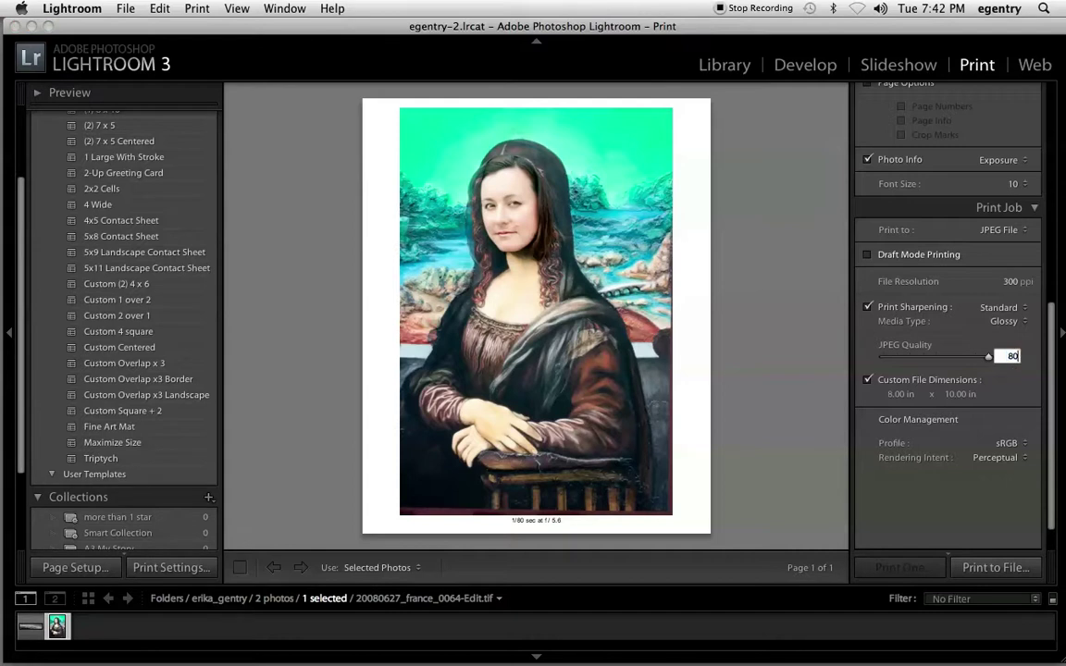
{"action": "key", "text": "Return"}
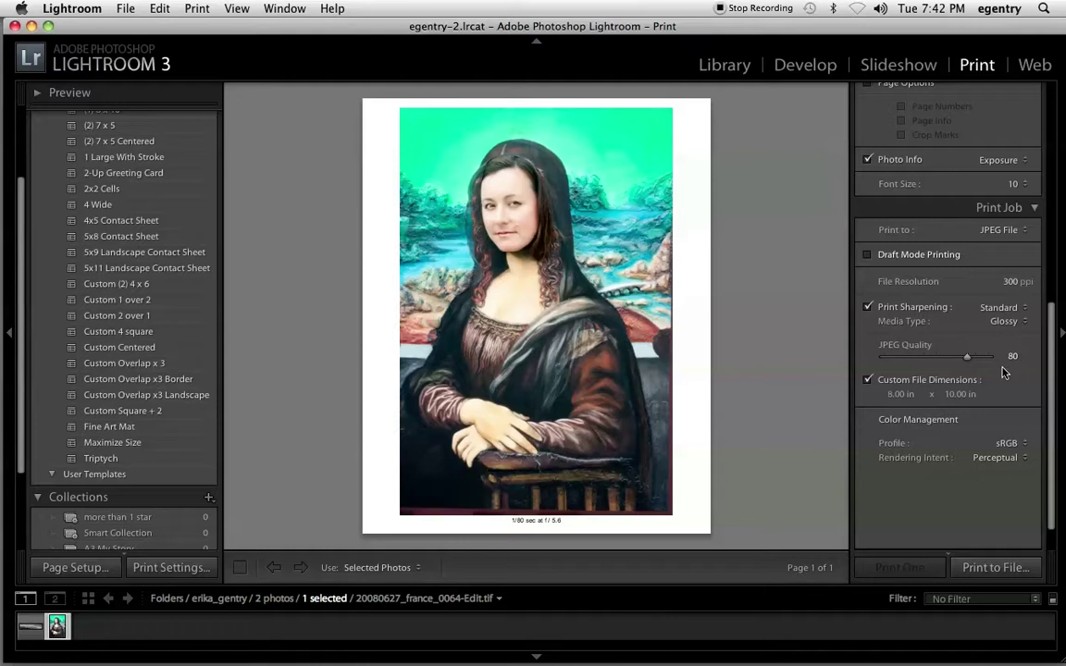
Step: Enable Custom File Dimensions and set them to 8 by 10 inches
{"action": "left_click", "coordinate": [868, 381]}
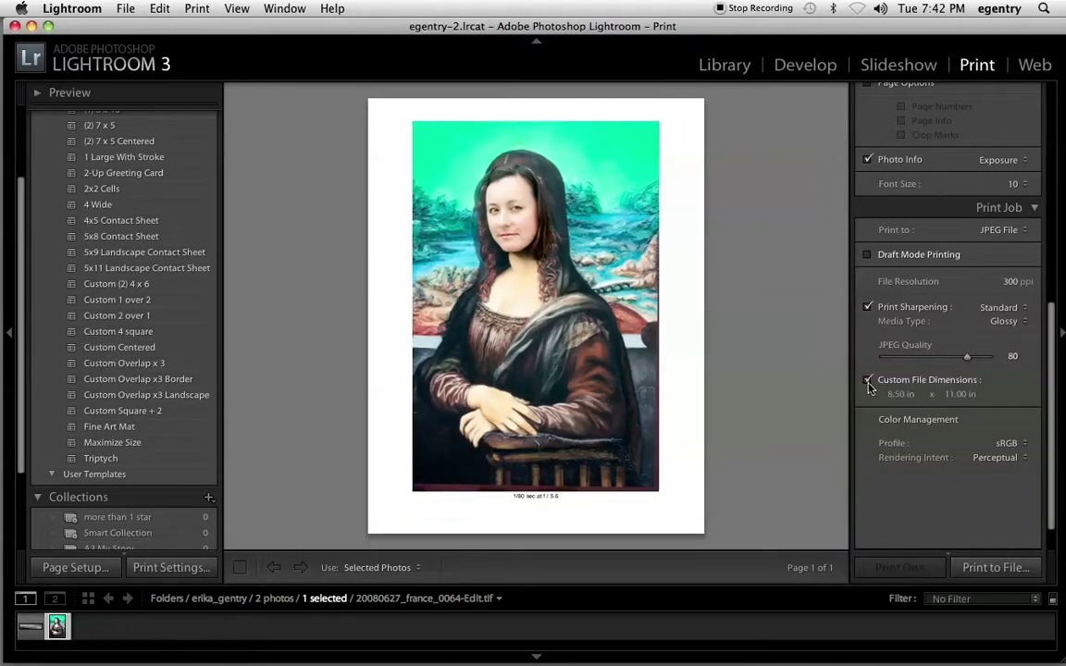
{"action": "left_click", "coordinate": [868, 381]}
{"action": "left_click", "coordinate": [867, 381]}
{"action": "left_click", "coordinate": [896, 398]}
{"action": "type", "text": "8"}
{"action": "key", "text": "Tab"}
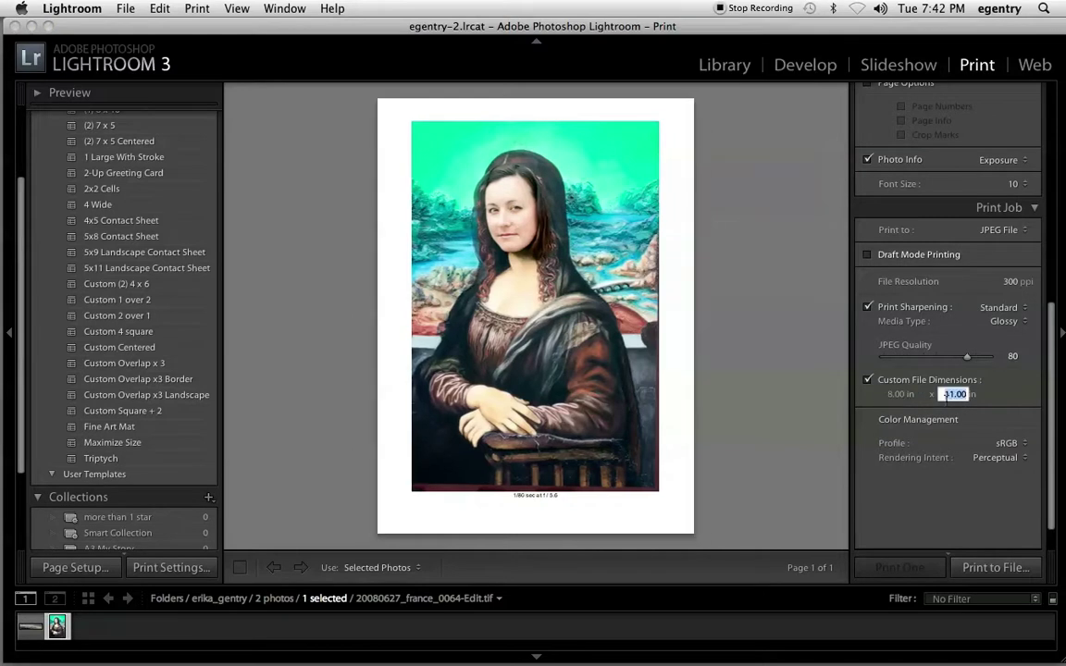
{"action": "type", "text": "10"}
{"action": "key", "text": "Return"}
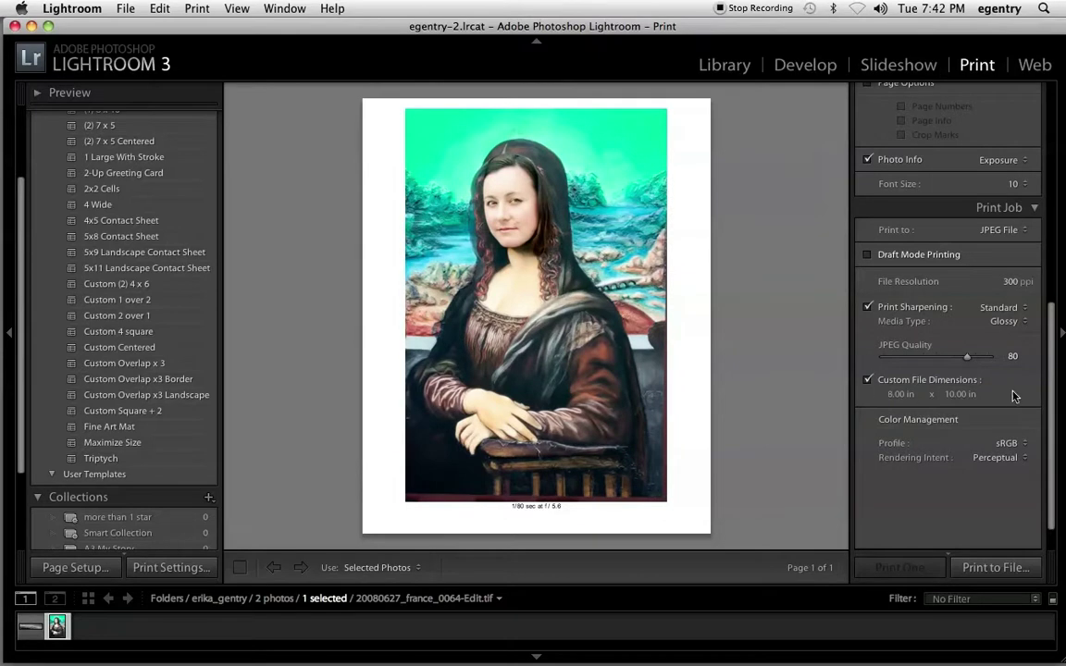
Step: Keep sRGB as the output colour profile
{"action": "scroll", "coordinate": [885, 388], "scroll_direction": "down", "scroll_amount": 1}
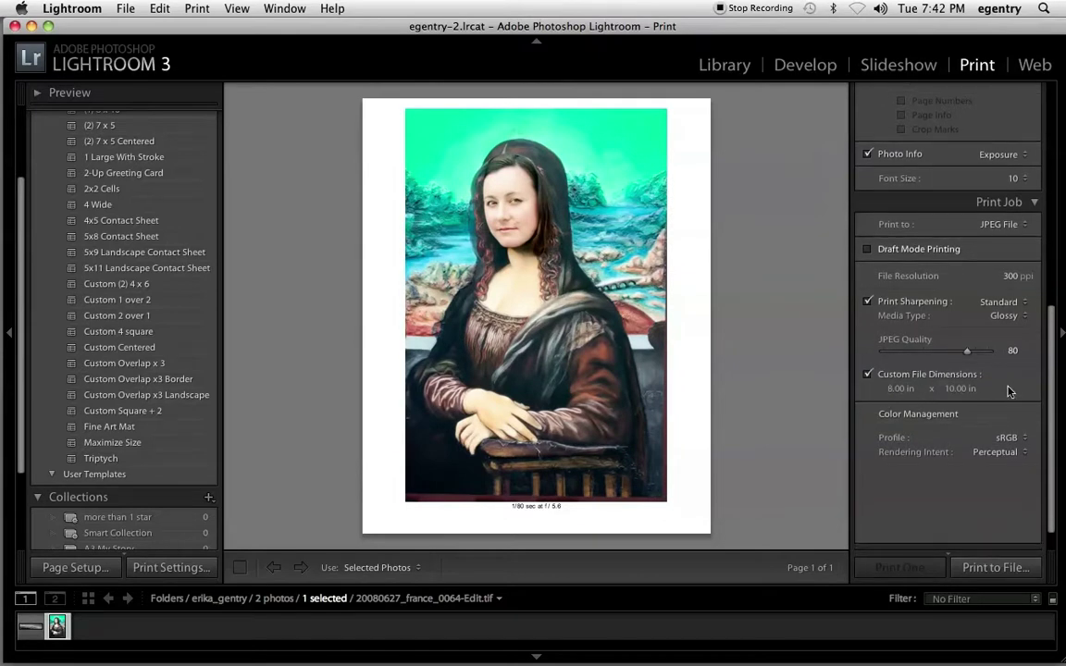
{"action": "scroll", "coordinate": [964, 394], "scroll_direction": "down", "scroll_amount": 3}
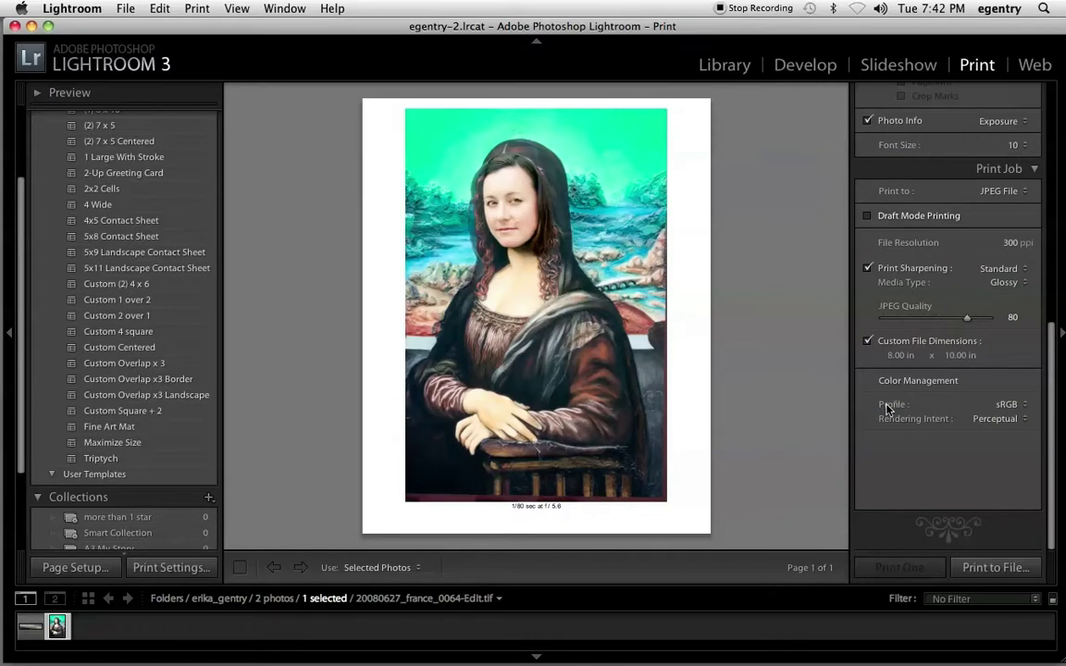
{"action": "left_click", "coordinate": [1016, 405]}
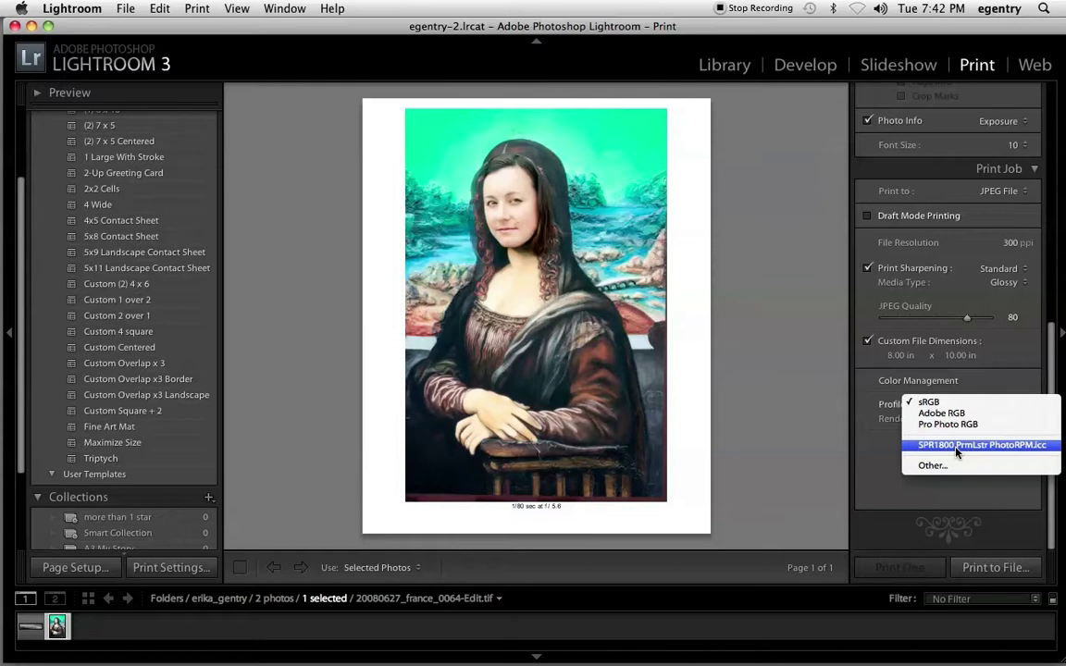
{"action": "left_click", "coordinate": [945, 405]}
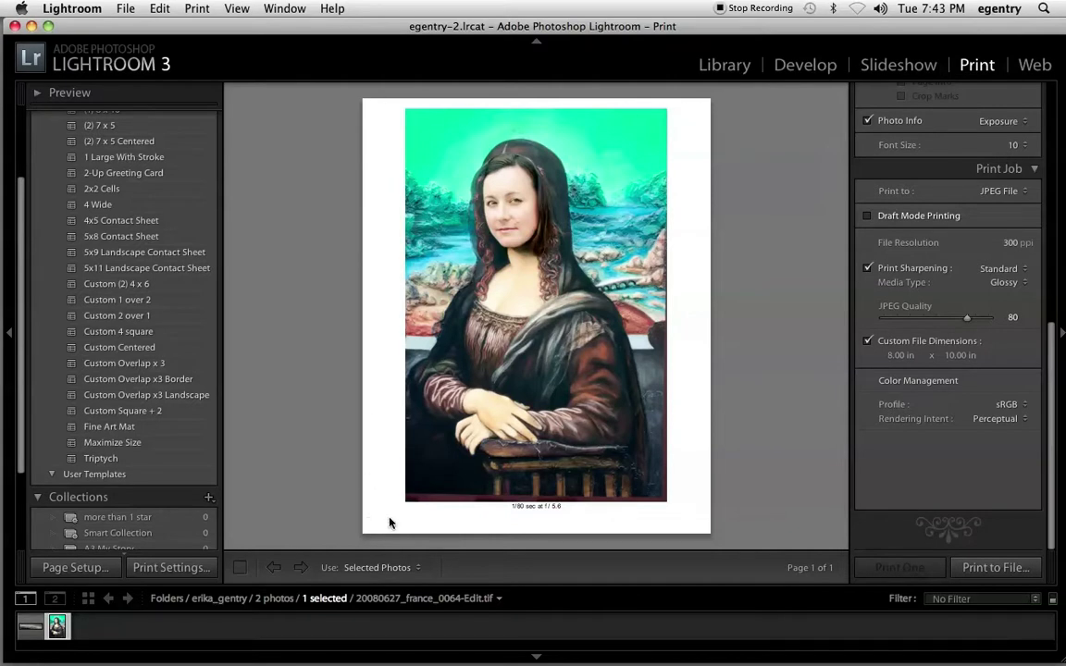
Step: Print to a JPEG file saved in a new to_print folder inside the user's folder
{"action": "left_click", "coordinate": [983, 571]}
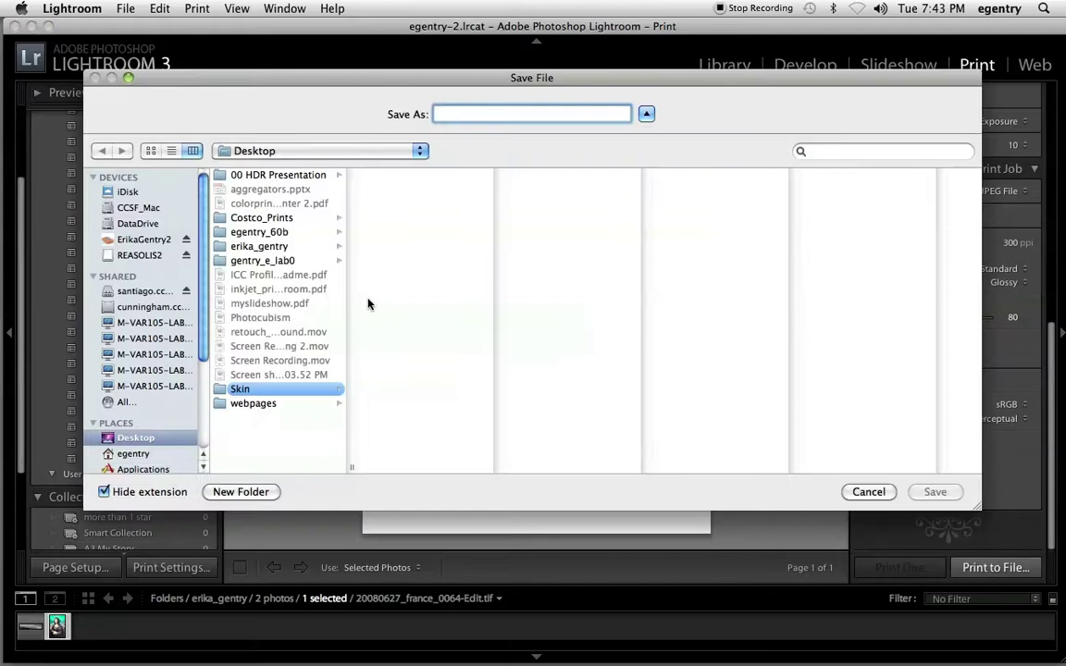
{"action": "left_click", "coordinate": [240, 246]}
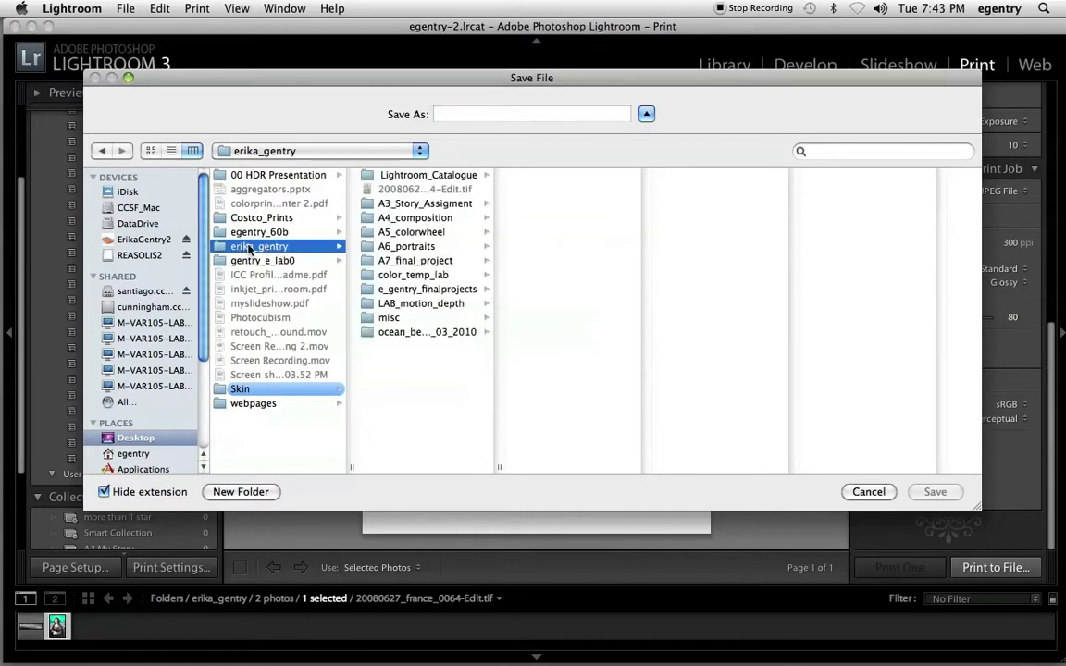
{"action": "left_click", "coordinate": [242, 492]}
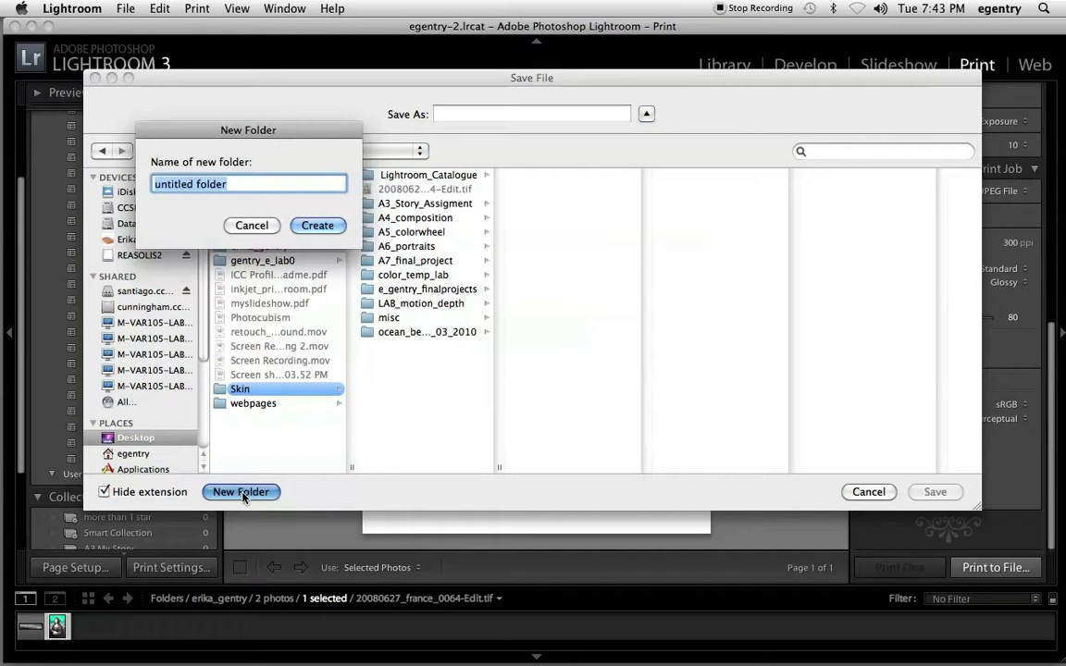
{"action": "type", "text": "to_print"}
{"action": "key", "text": "Return"}
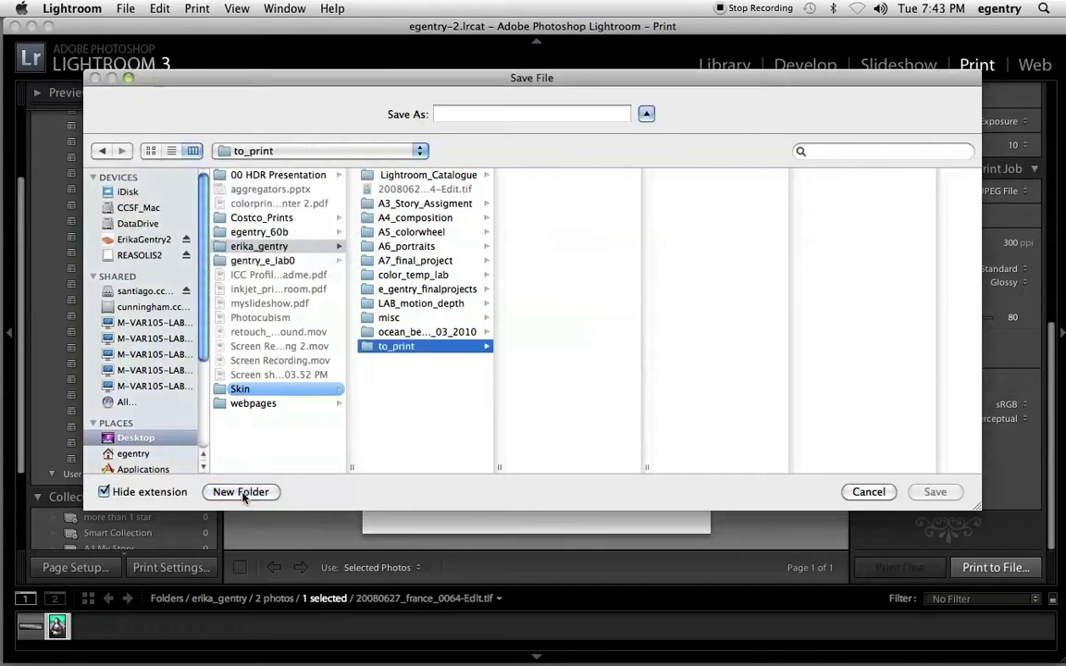
{"action": "left_click", "coordinate": [448, 113]}
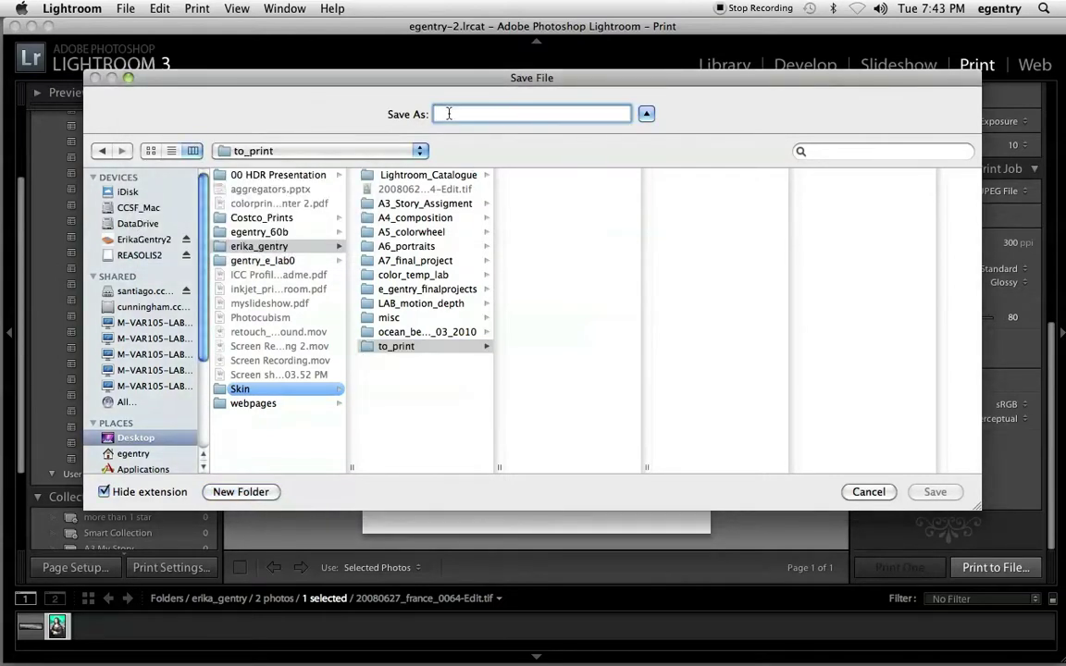
{"action": "type", "text": "final1_ge"}
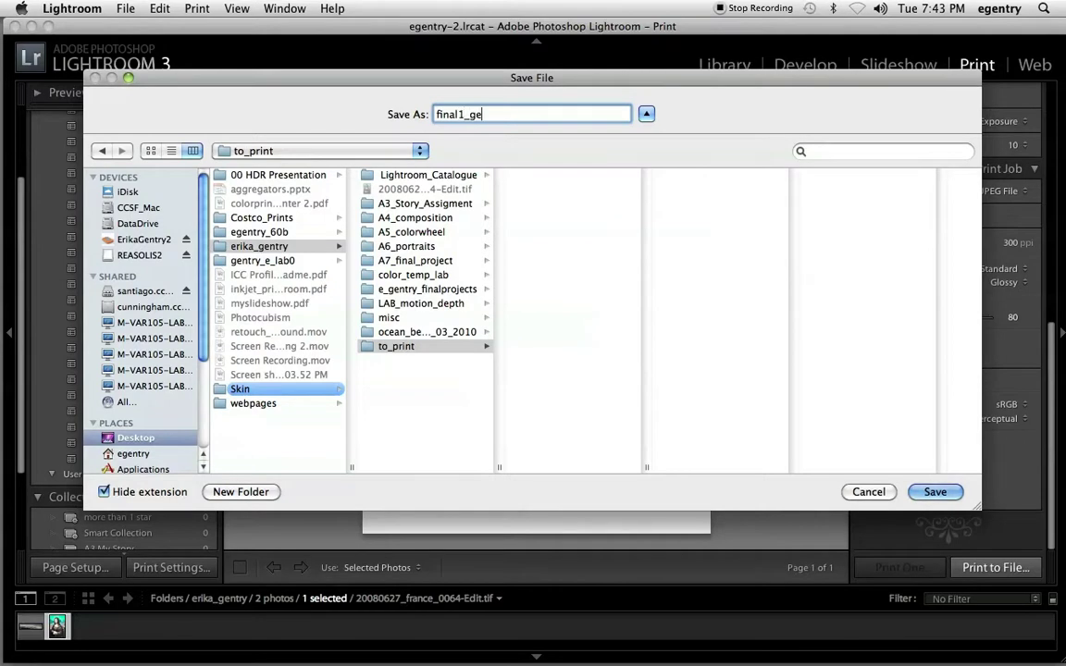
{"action": "type", "text": "ntry"}
{"action": "key", "text": "Return"}
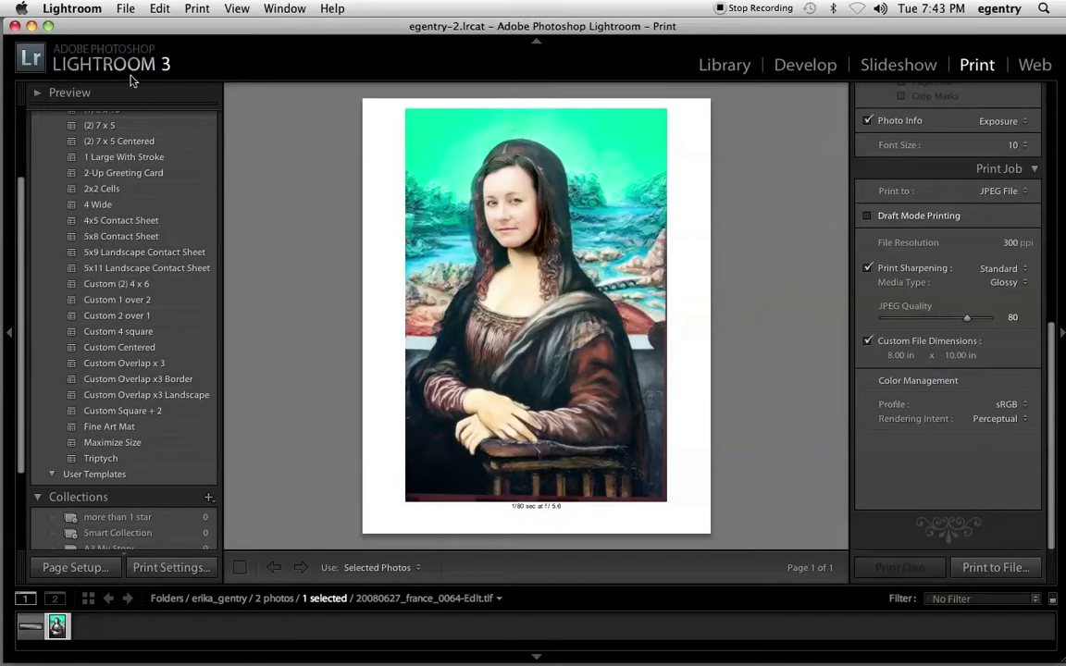
Step: Move and enlarge the Finder window and expand to_print to reveal the exported JPEG
{"action": "left_click", "coordinate": [31, 26]}
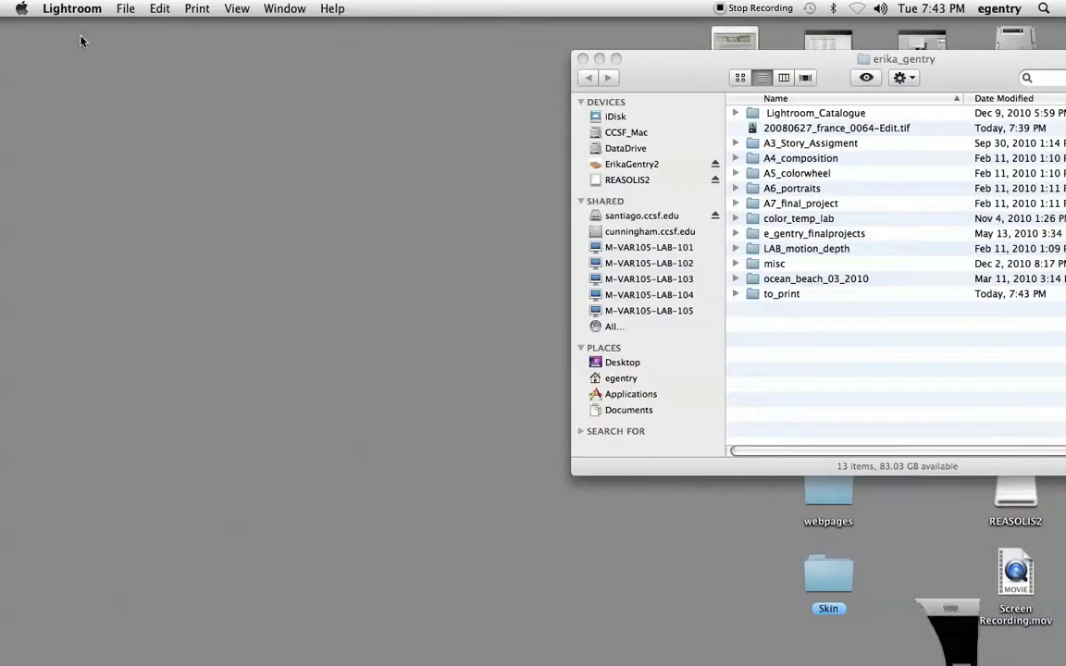
{"action": "left_click_drag", "start_coordinate": [682, 56], "coordinate": [219, 33]}
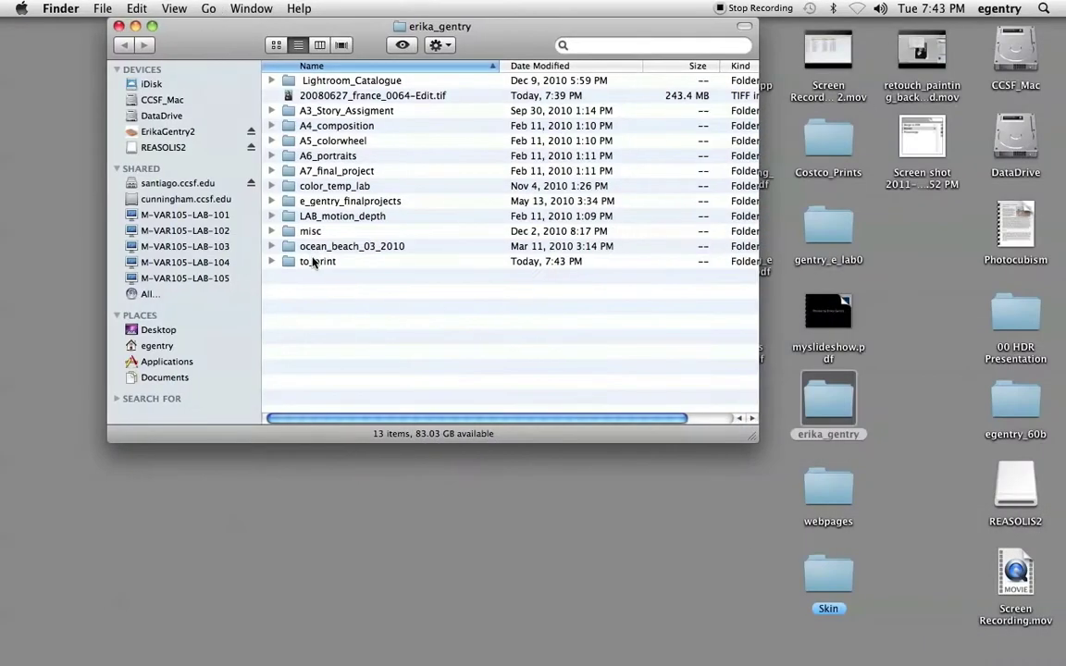
{"action": "left_click", "coordinate": [271, 261]}
{"action": "left_click_drag", "start_coordinate": [754, 437], "coordinate": [1057, 608]}
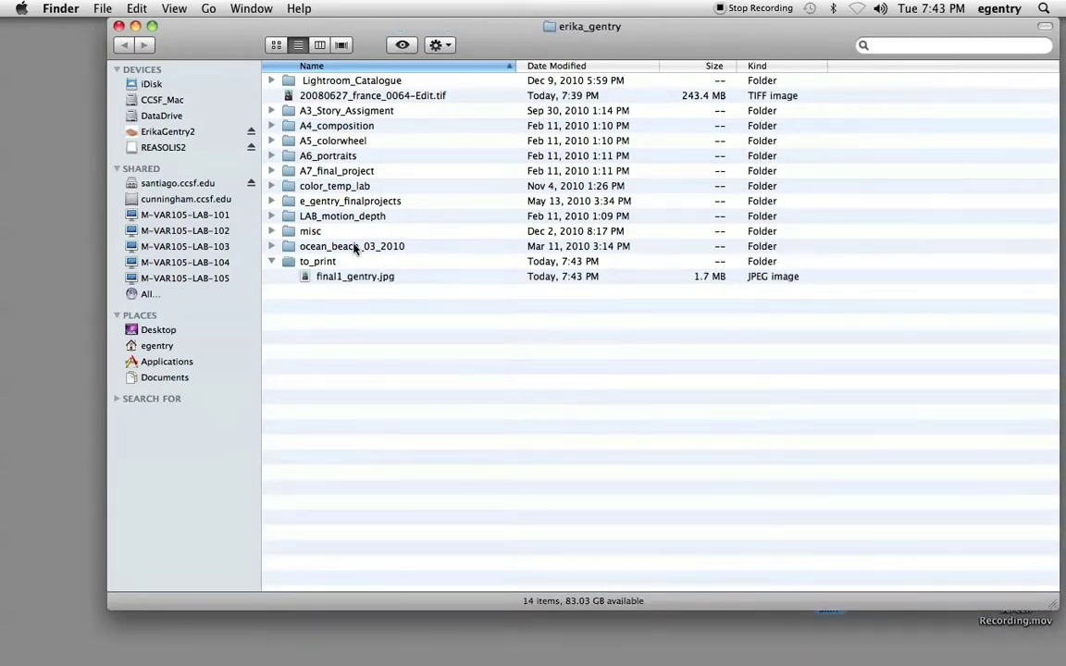
Step: Open the exported JPEG in Preview, close it again, and nudge the Finder window left
{"action": "double_click", "coordinate": [308, 277]}
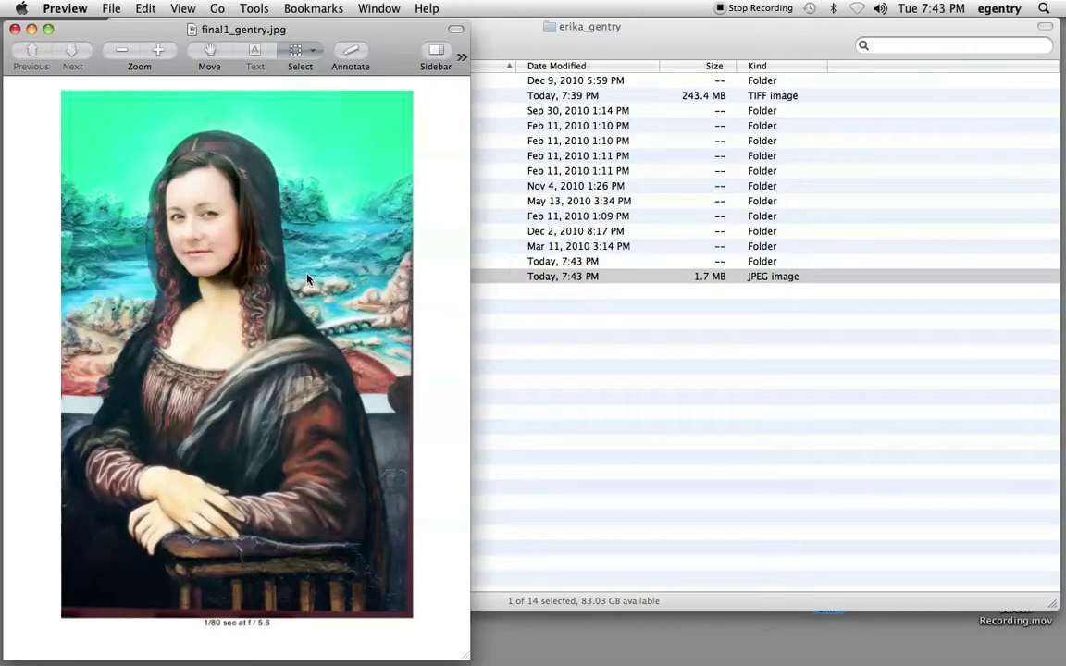
{"action": "left_click", "coordinate": [15, 28]}
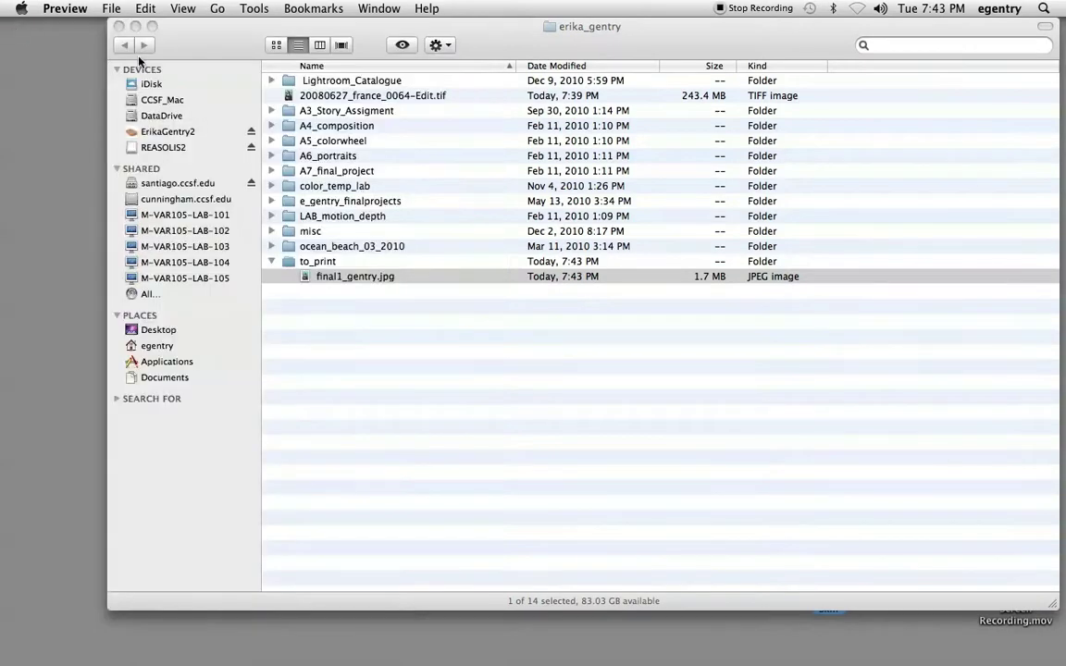
{"action": "left_click_drag", "start_coordinate": [139, 58], "coordinate": [83, 58]}
{"action": "mouse_move", "coordinate": [675, 657]}
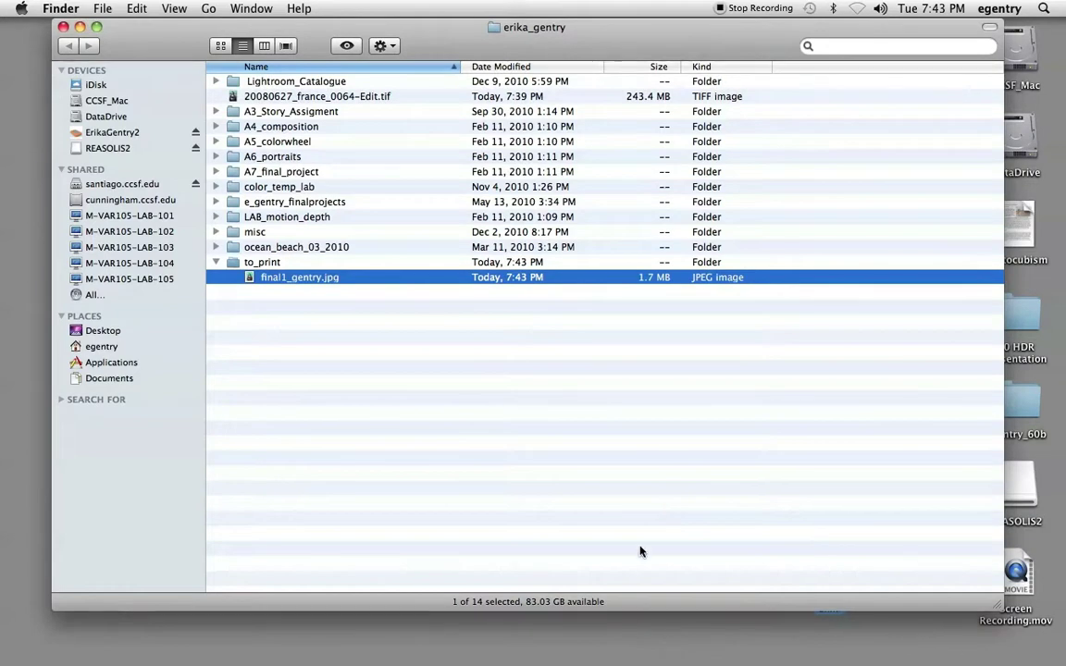
Step: Open the exported JPEG in Preview and zoom the window to see the captioned, bordered portrait
{"action": "double_click", "coordinate": [246, 280]}
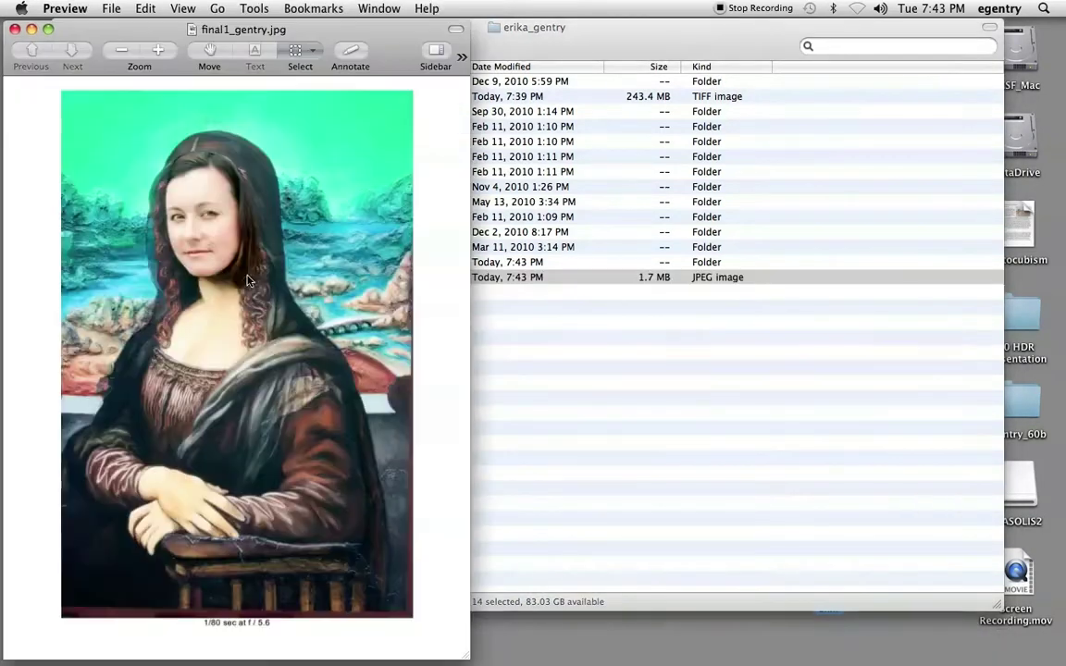
{"action": "left_click", "coordinate": [48, 29]}
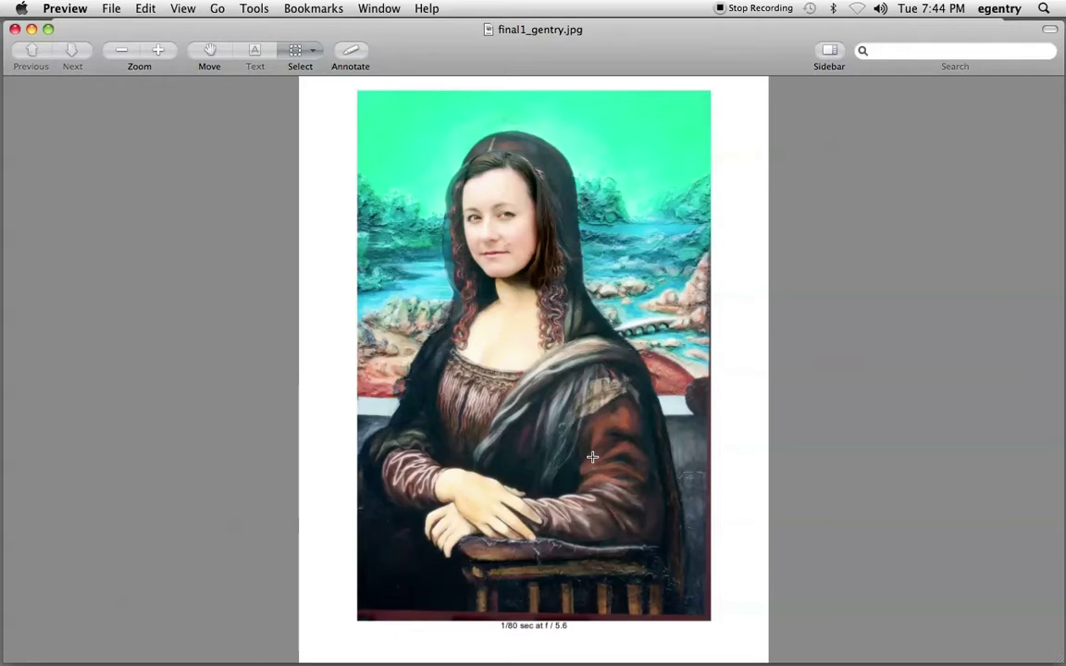
Step: Close the Preview window showing final1_gentry.jpg to return to the to_print folder in Finder
{"action": "key", "text": "super+w"}
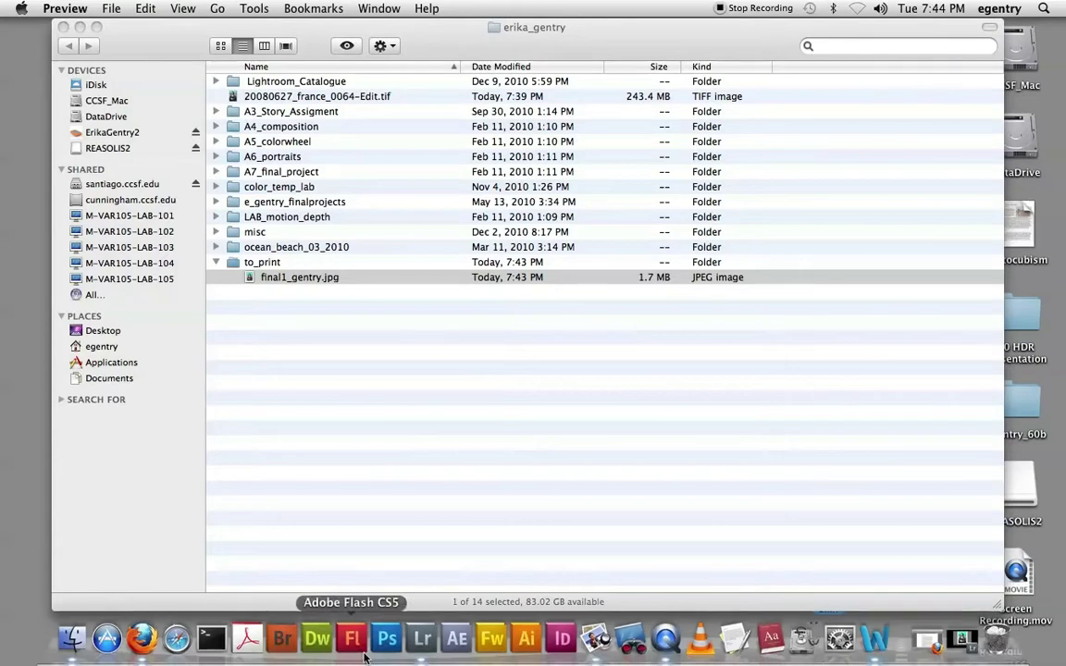